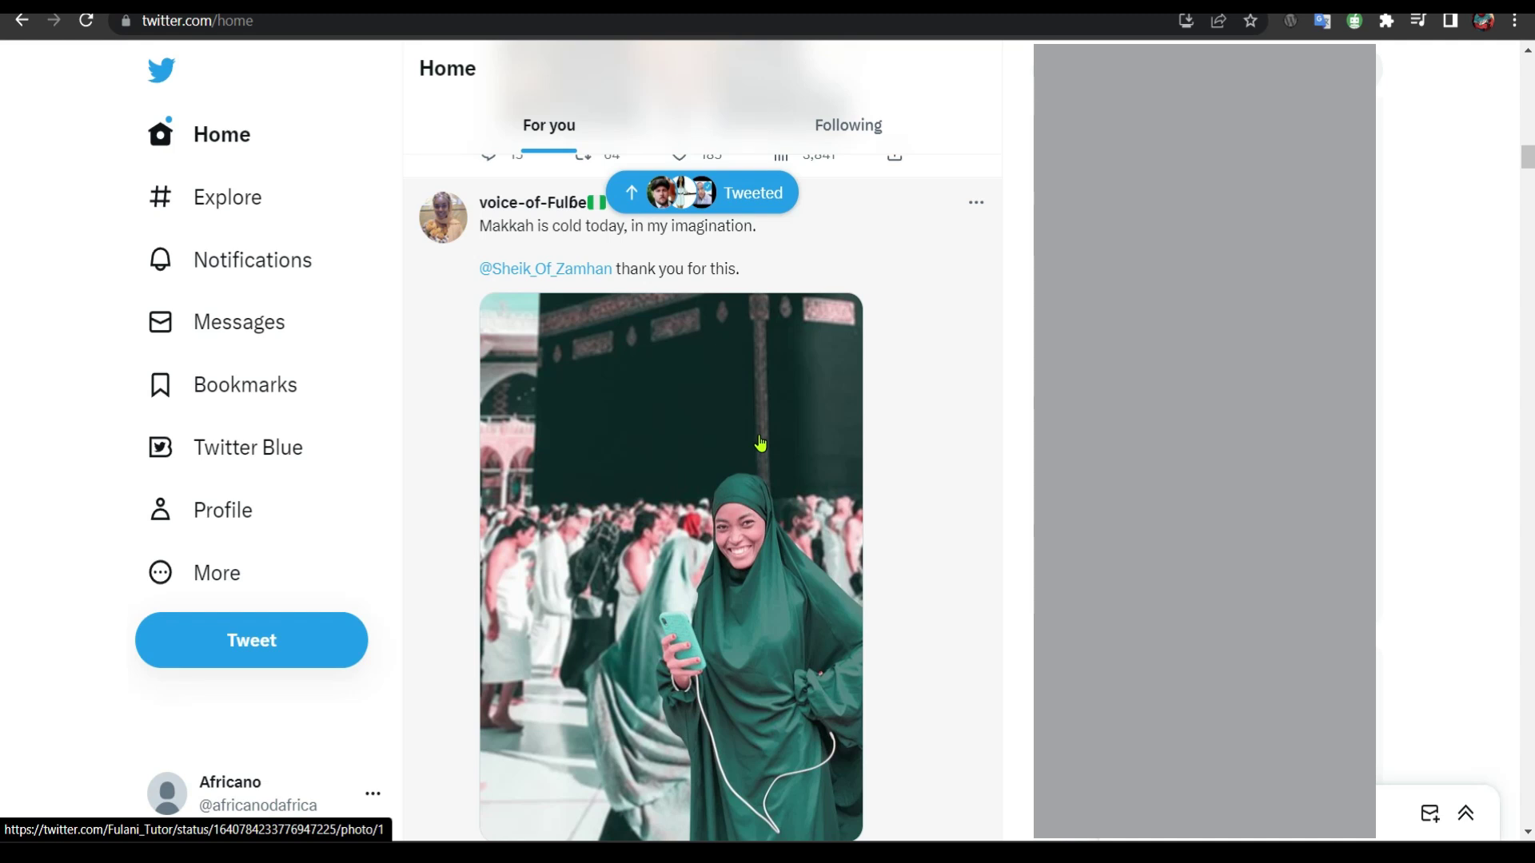
# Retry loading the Twitter account information twice, then dismiss the account error popup.
pyautogui.click(259, 805)
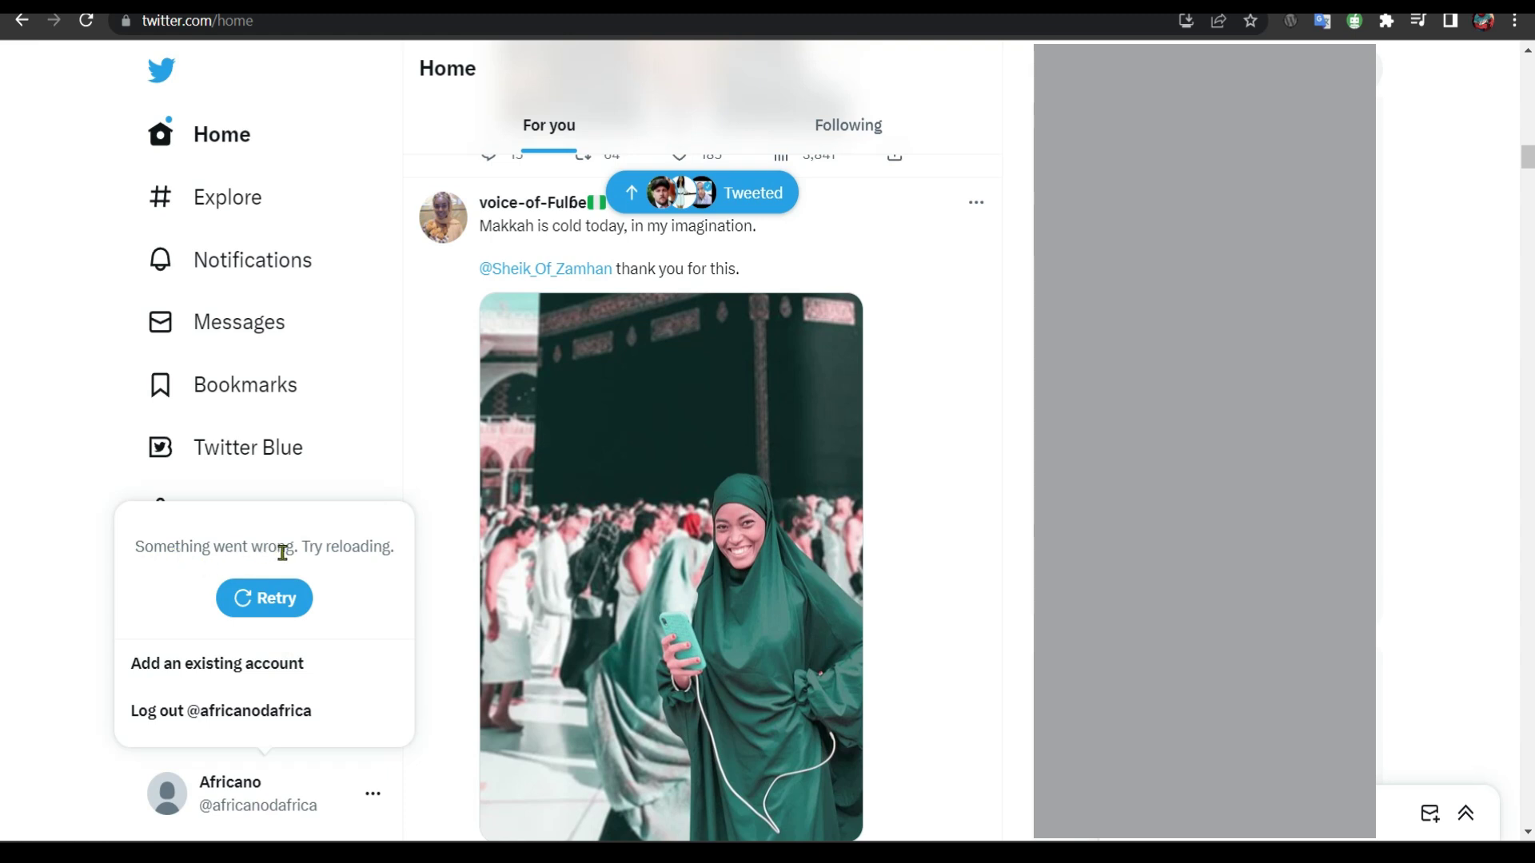
pyautogui.click(291, 605)
pyautogui.click(291, 604)
pyautogui.click(88, 458)
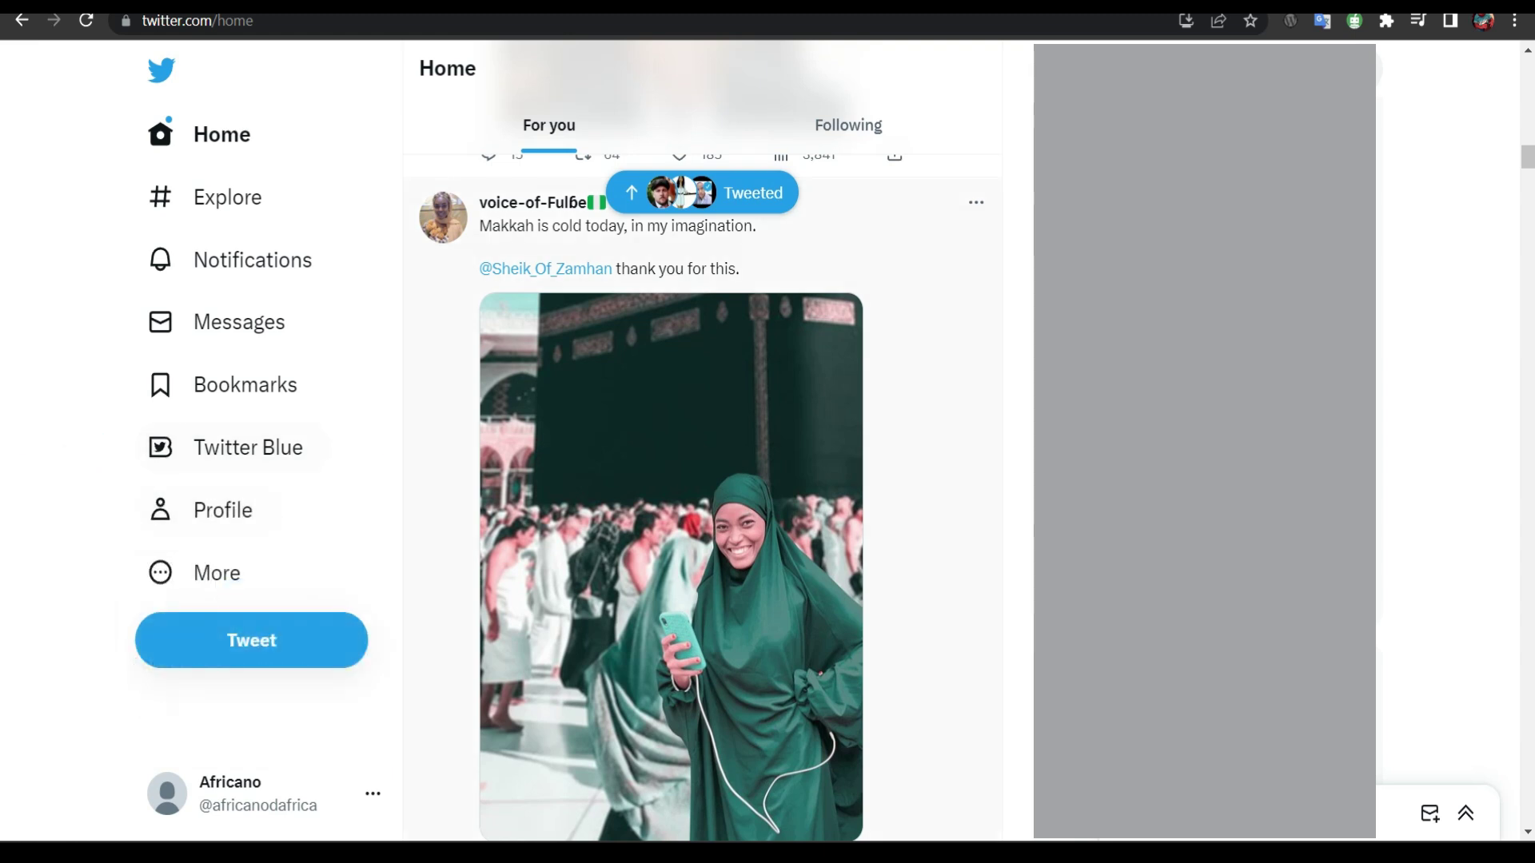
# Go to Chrome's Privacy and security settings and scroll down to Clear browsing data.
pyautogui.click(1516, 22)
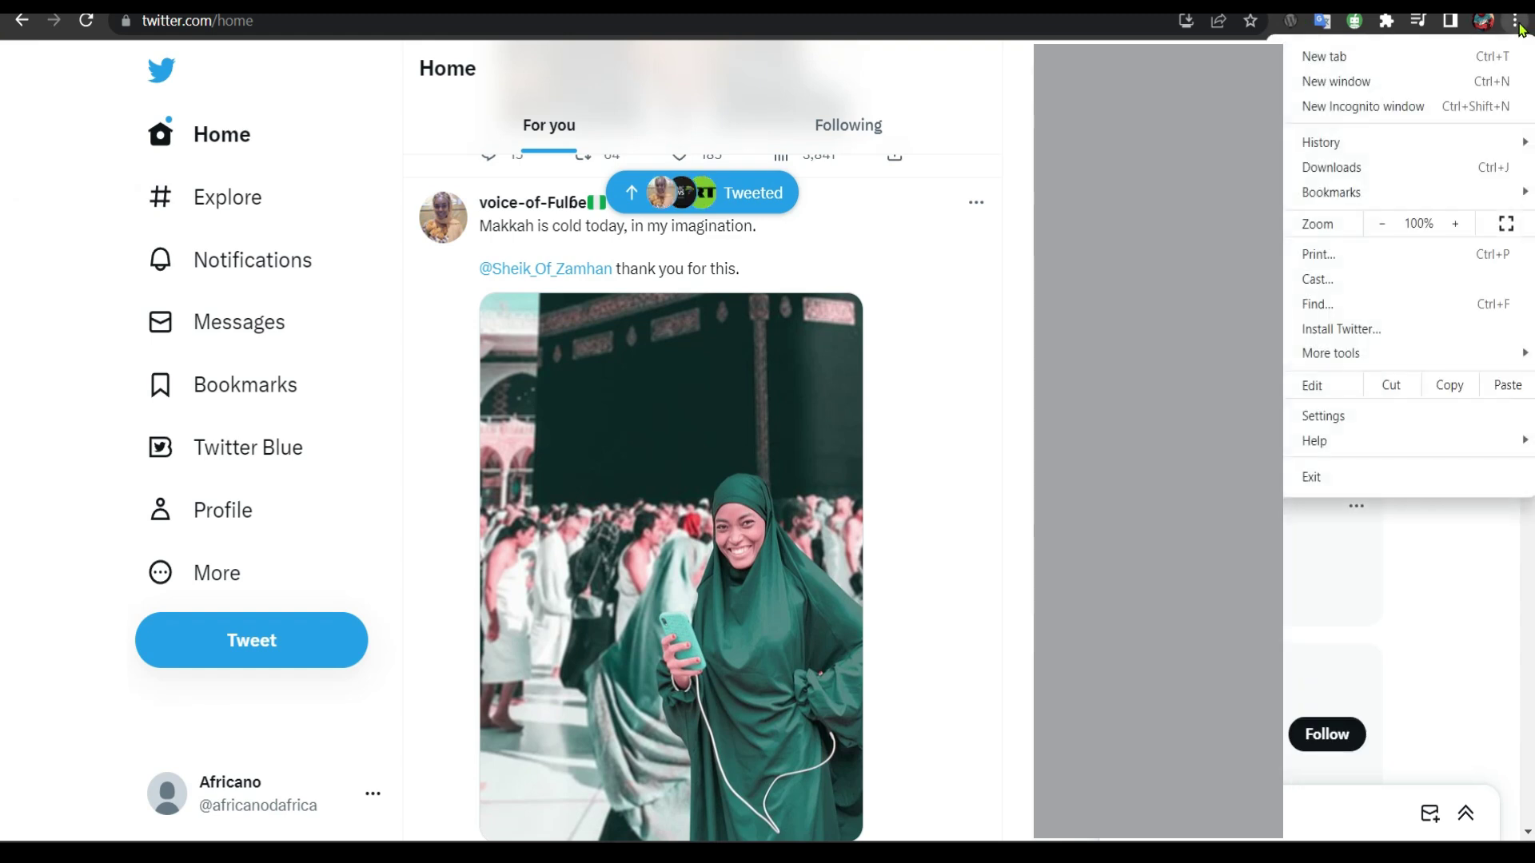
pyautogui.click(1343, 420)
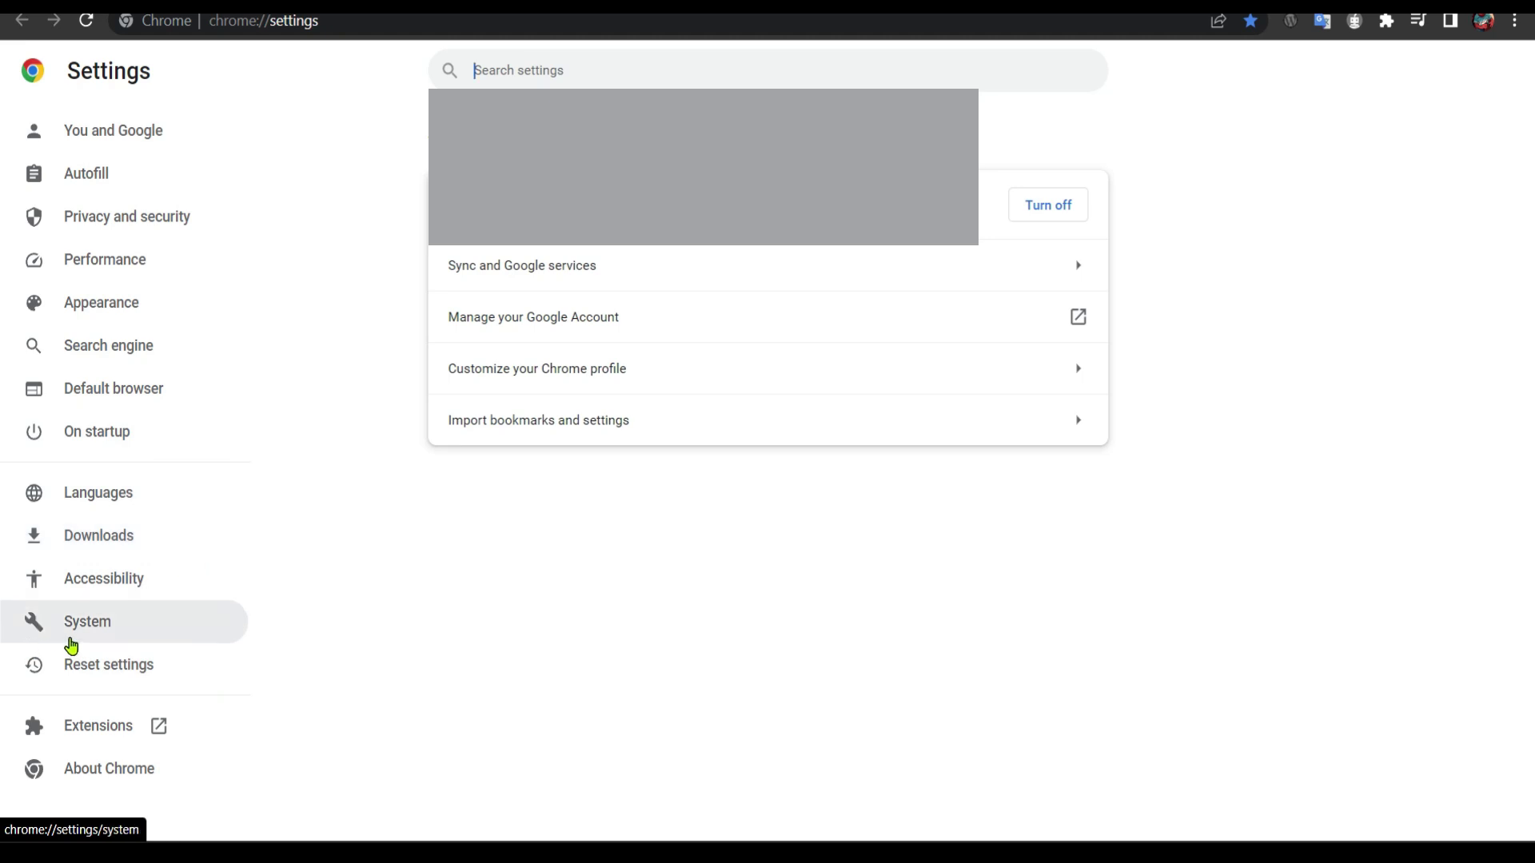
pyautogui.click(152, 233)
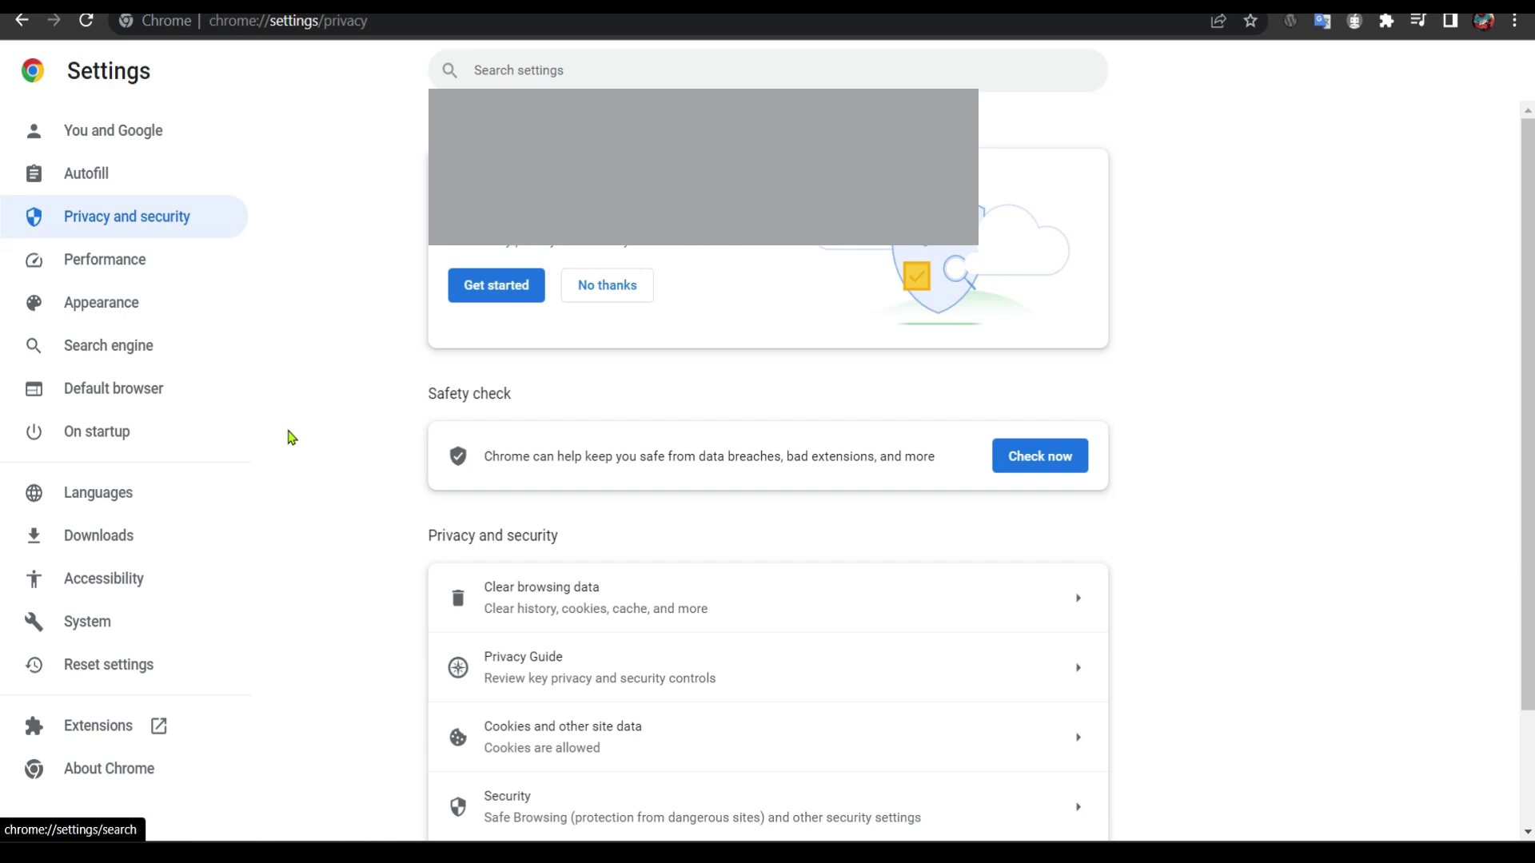
pyautogui.scroll(-1, 544, 663)
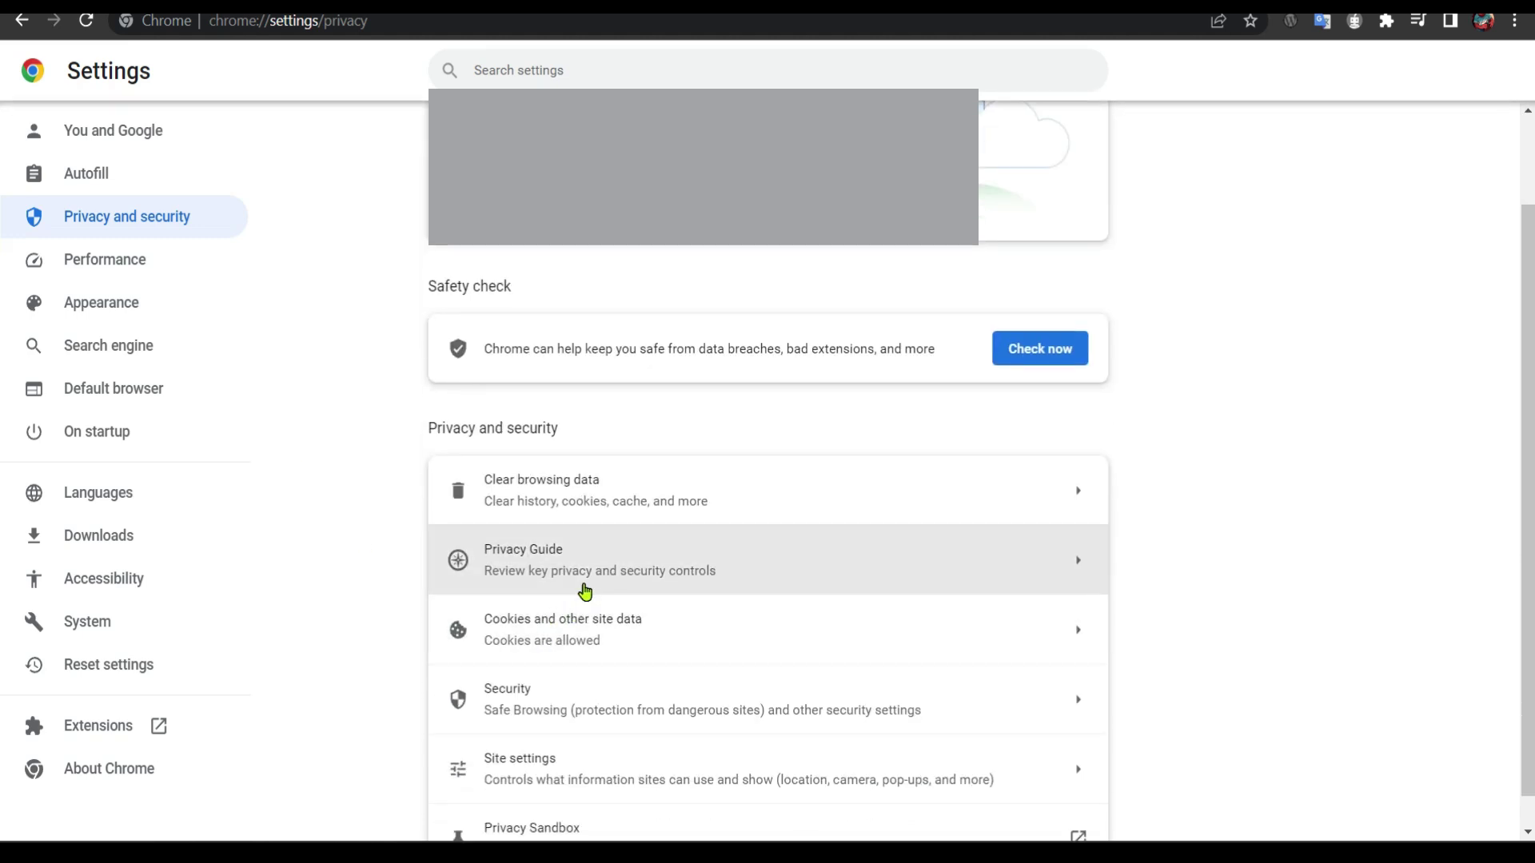
pyautogui.scroll(-1, 585, 592)
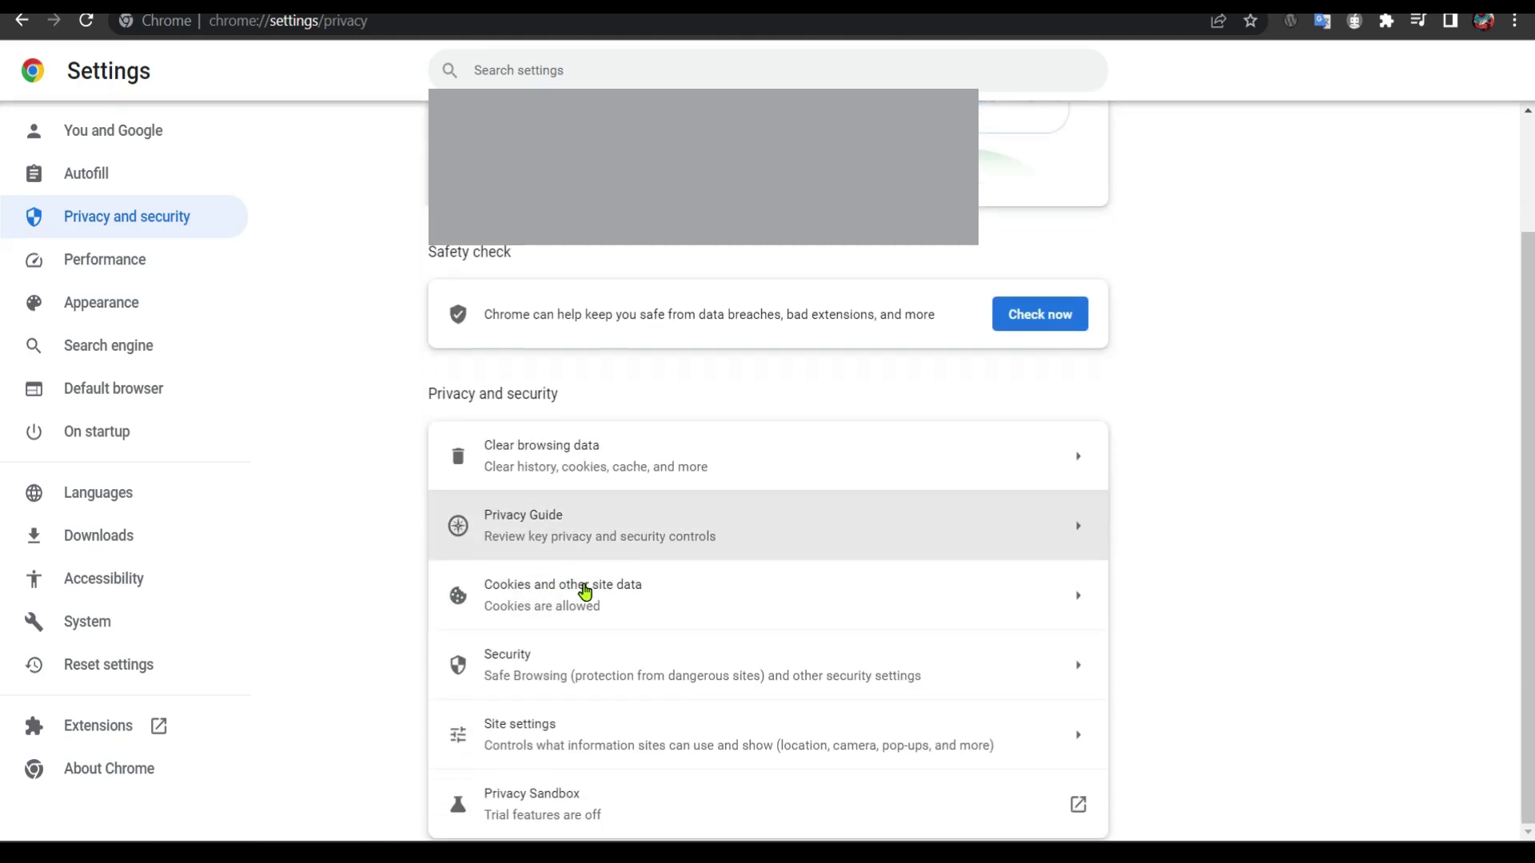
# Clear the last 7 days of history, cookies and cached images and files.
pyautogui.click(561, 470)
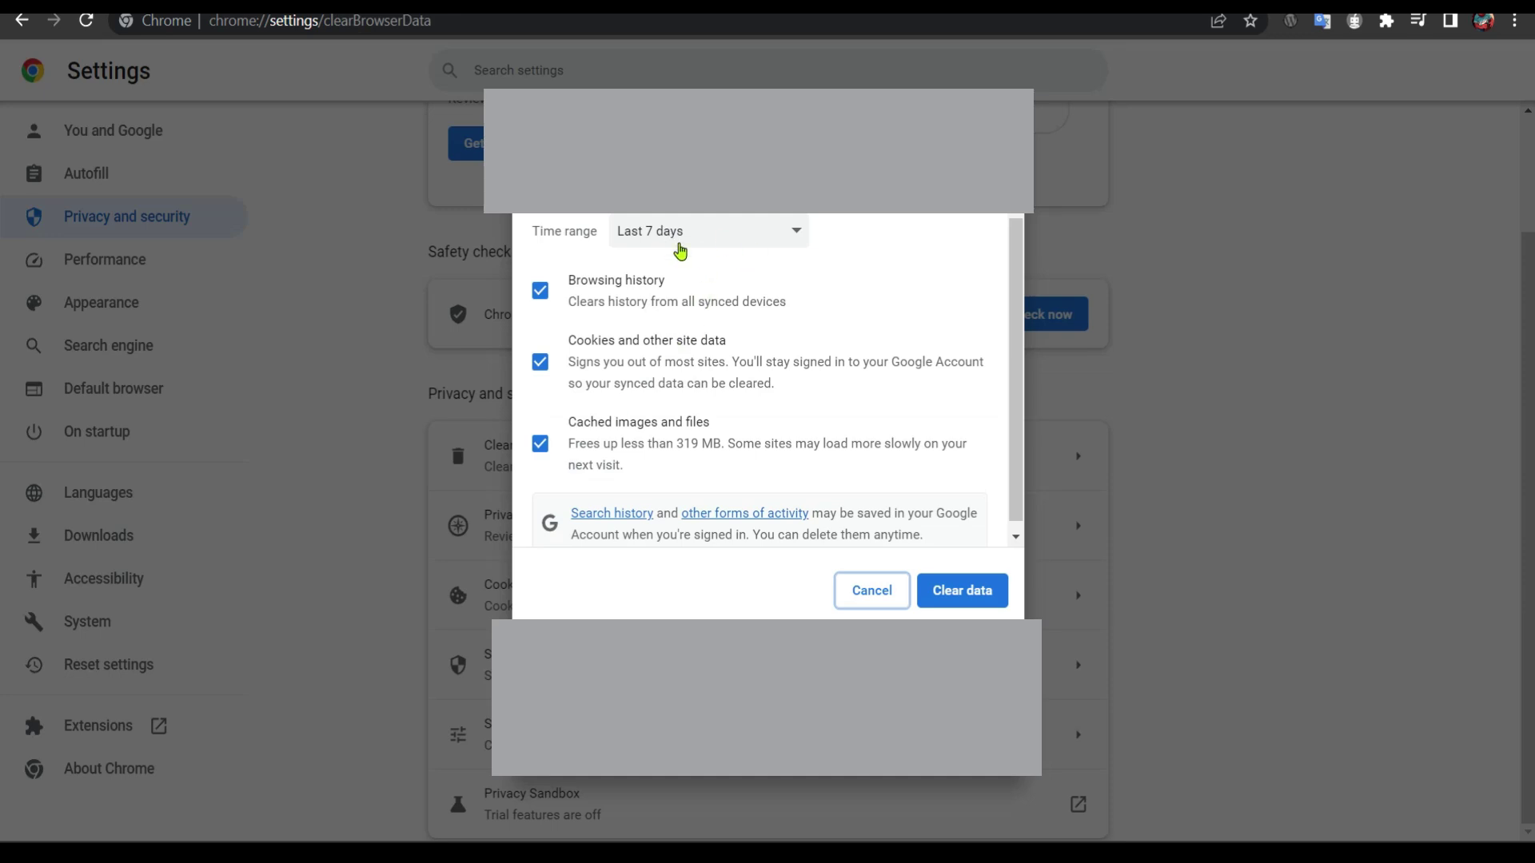
pyautogui.click(954, 599)
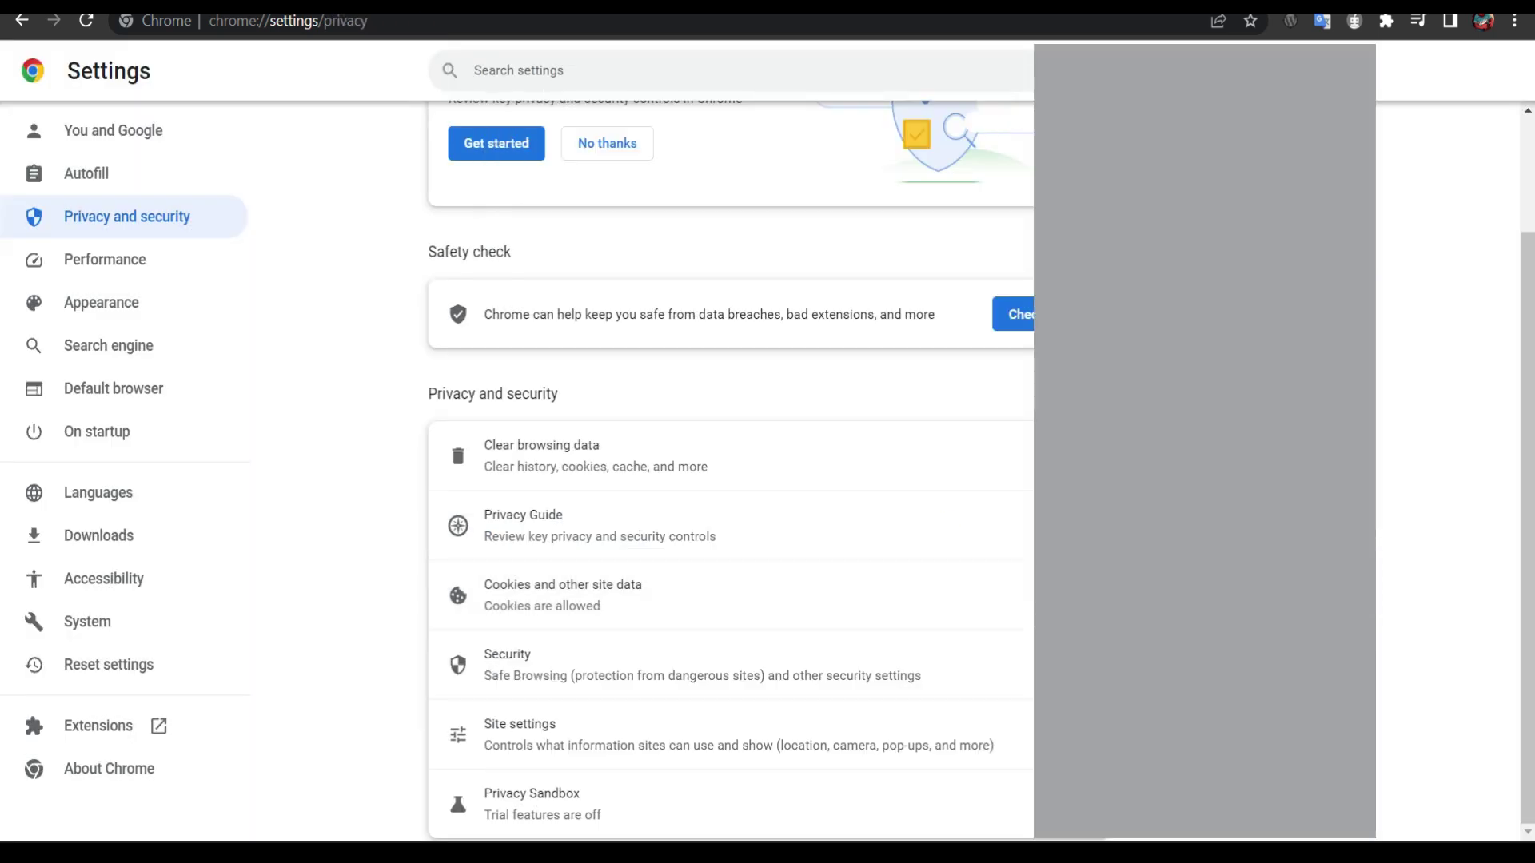
# Load twitter.com in a new tab and scroll the signed-out Explore page.
pyautogui.hotkey('ctrl', 'shift', 'a')
pyautogui.press('Return')
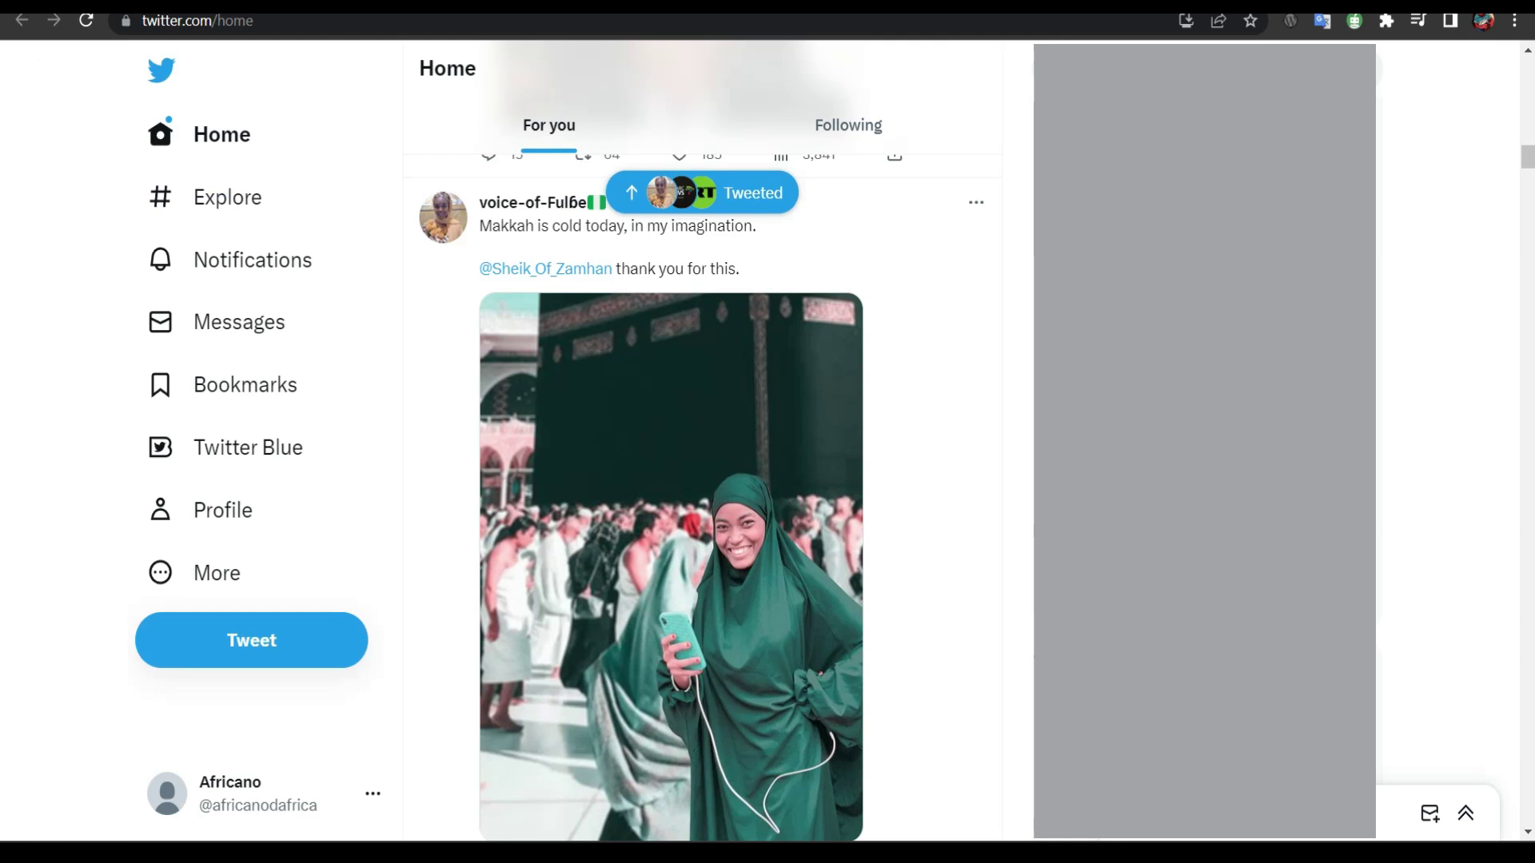
pyautogui.hotkey('ctrl', 'Tab')
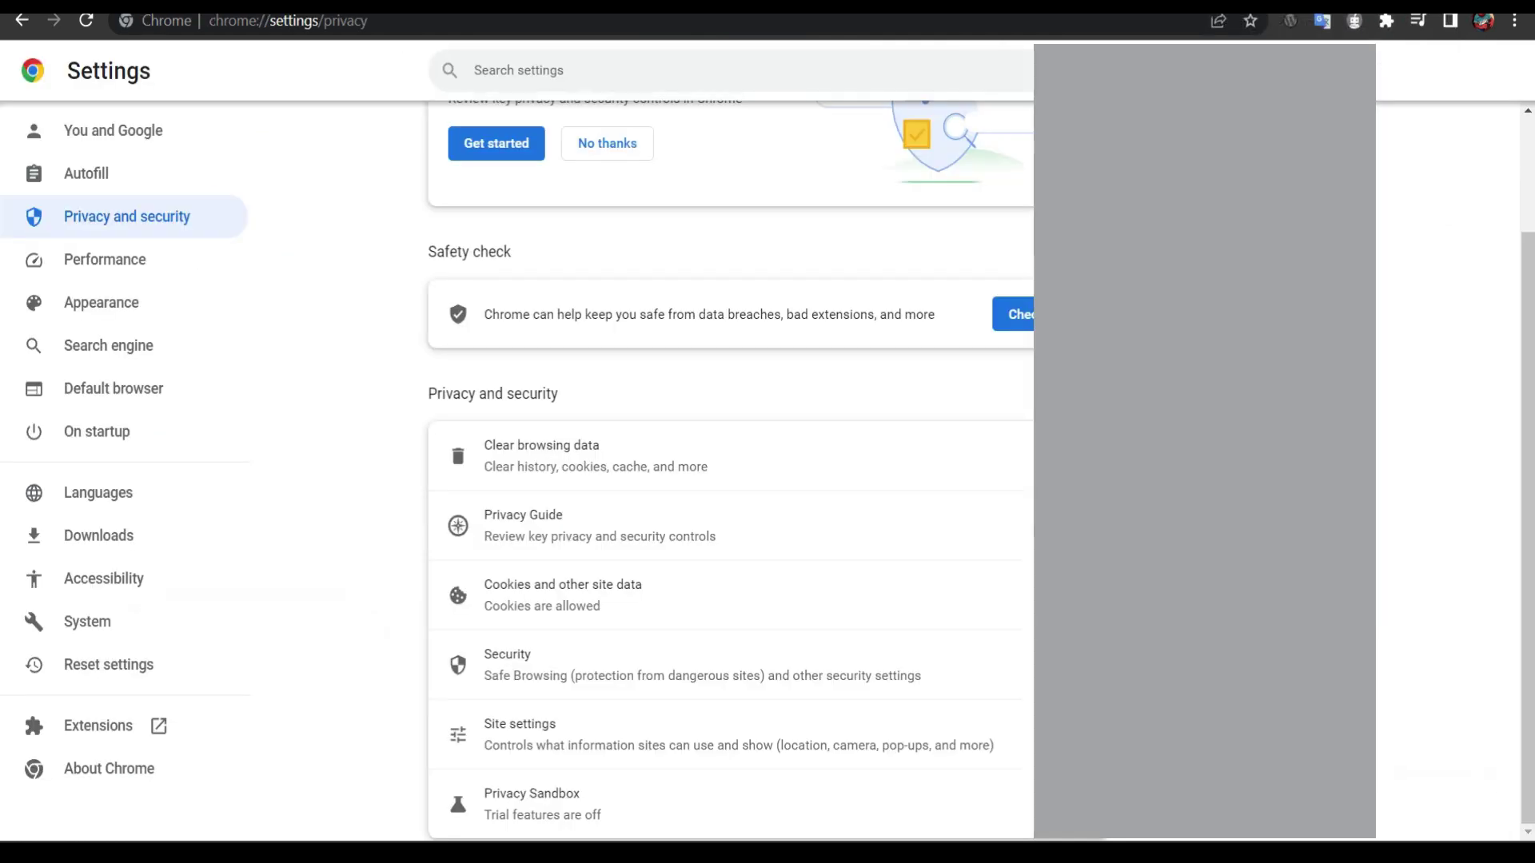
pyautogui.hotkey('ctrl', 't')
pyautogui.write('twitter.com')
pyautogui.press('Return')
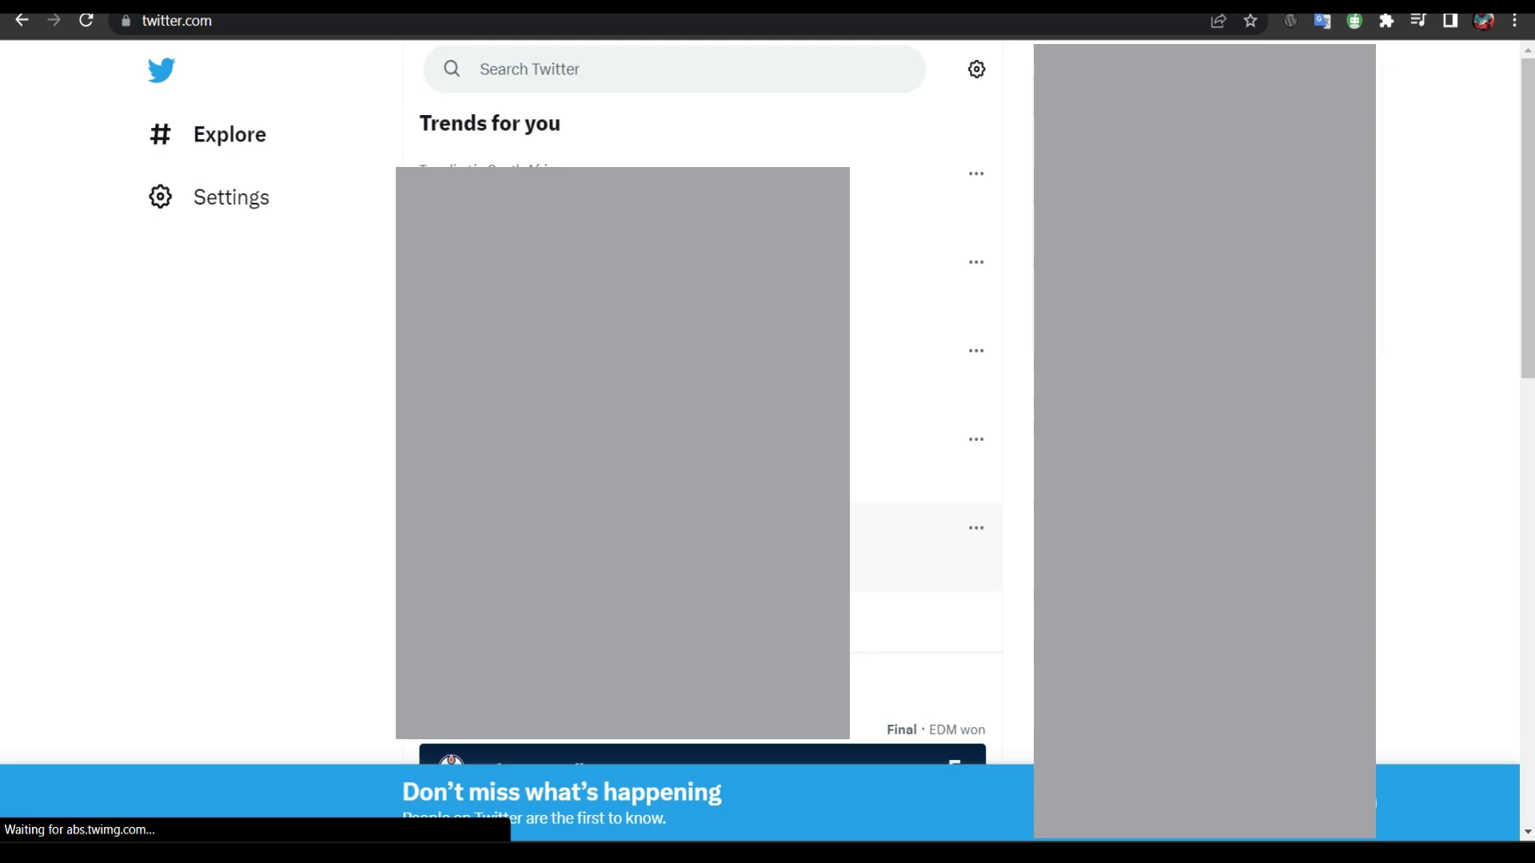
pyautogui.scroll(-10, 687, 432)
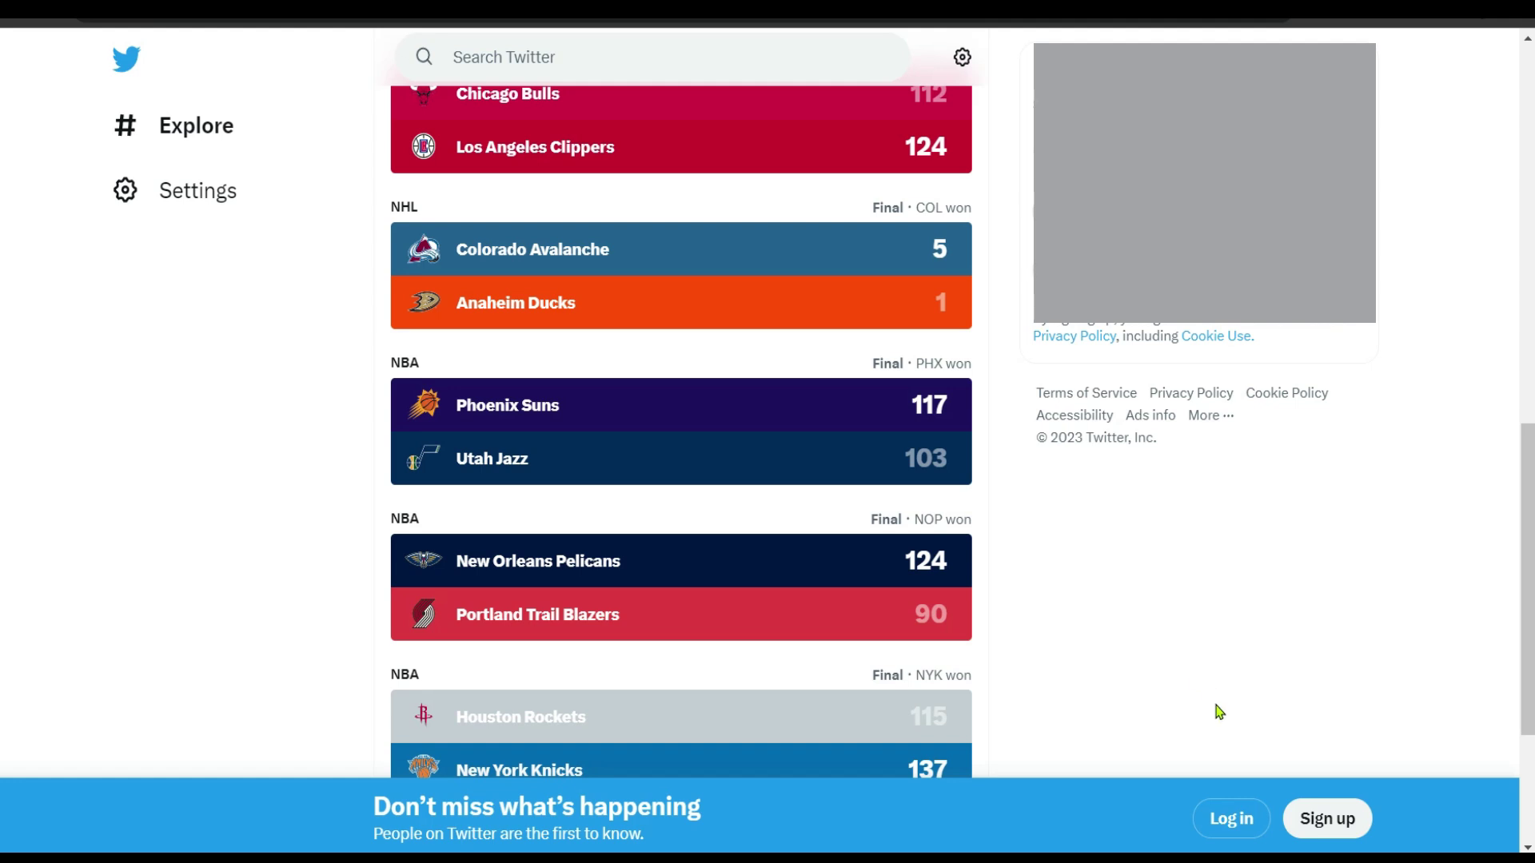
# Attempt the Twitter login, select the 'Something went wrong' error text, then switch to Opera.
pyautogui.click(1232, 820)
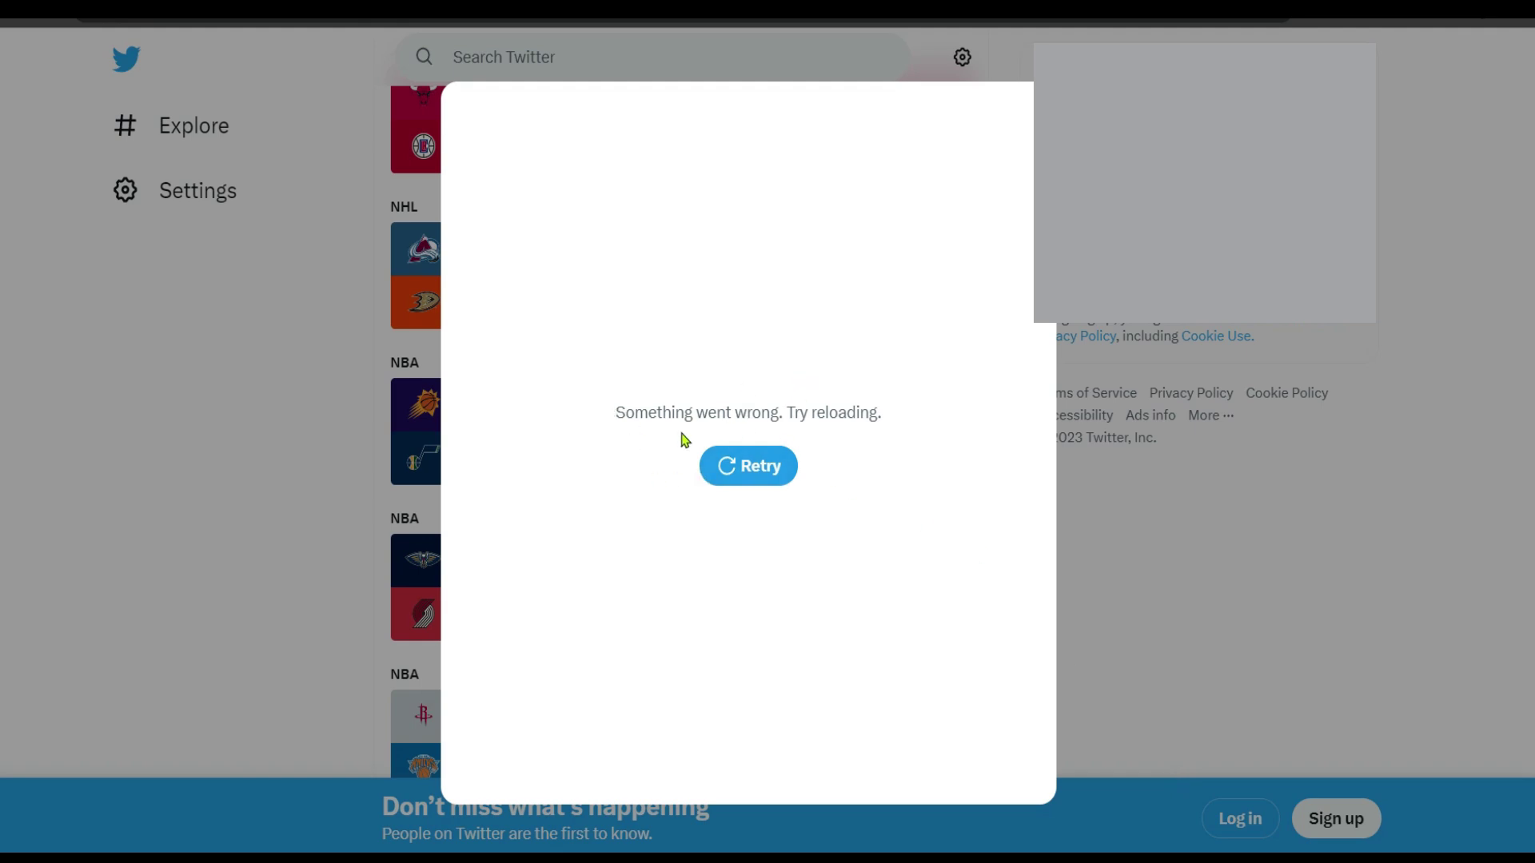
pyautogui.moveTo(634, 415); pyautogui.dragTo(860, 436)
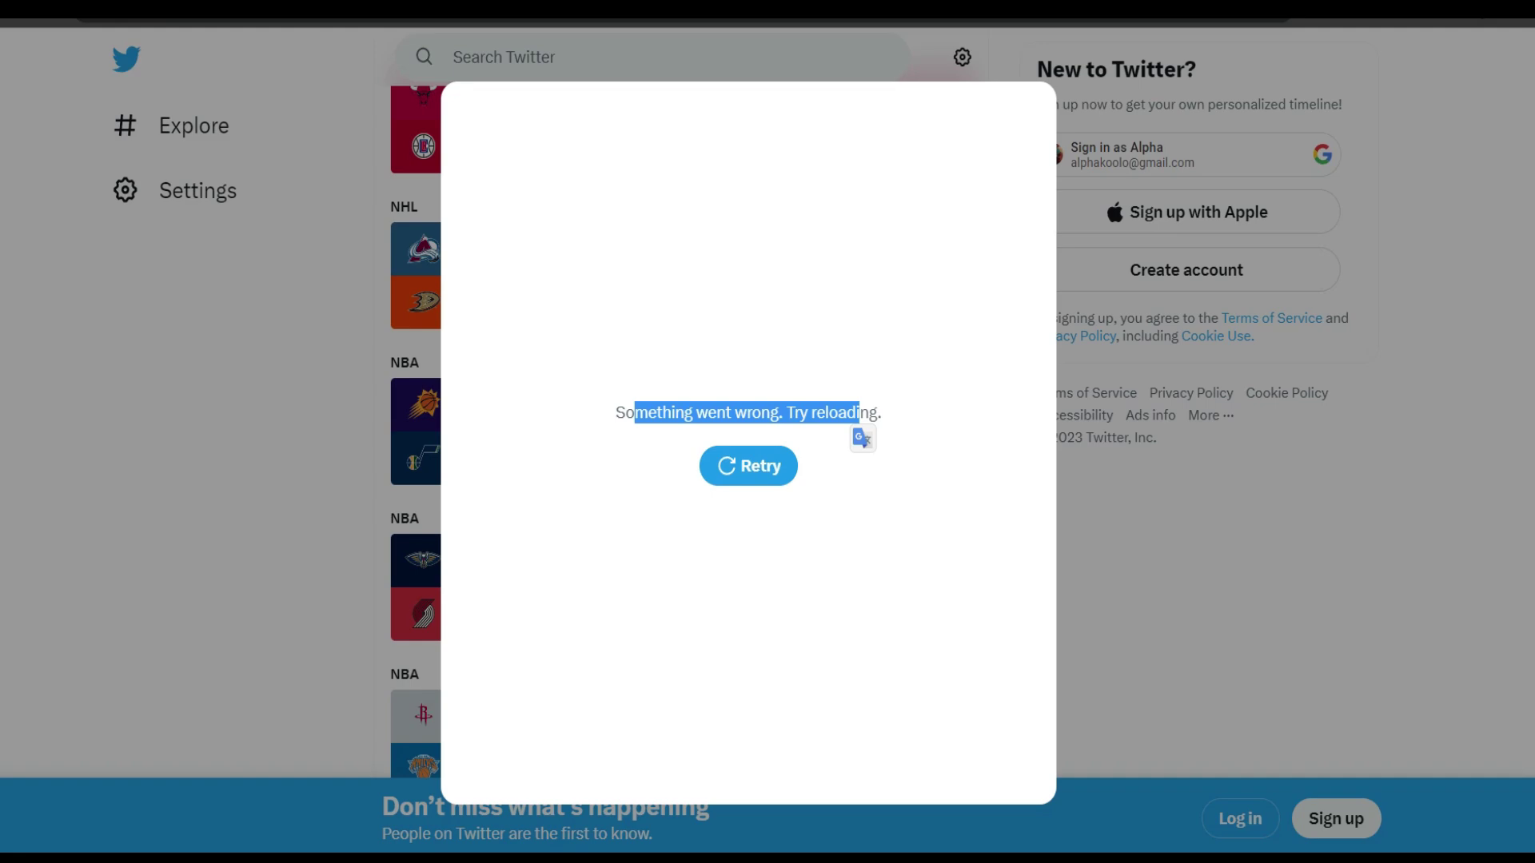
pyautogui.hotkey('alt', 'Tab')
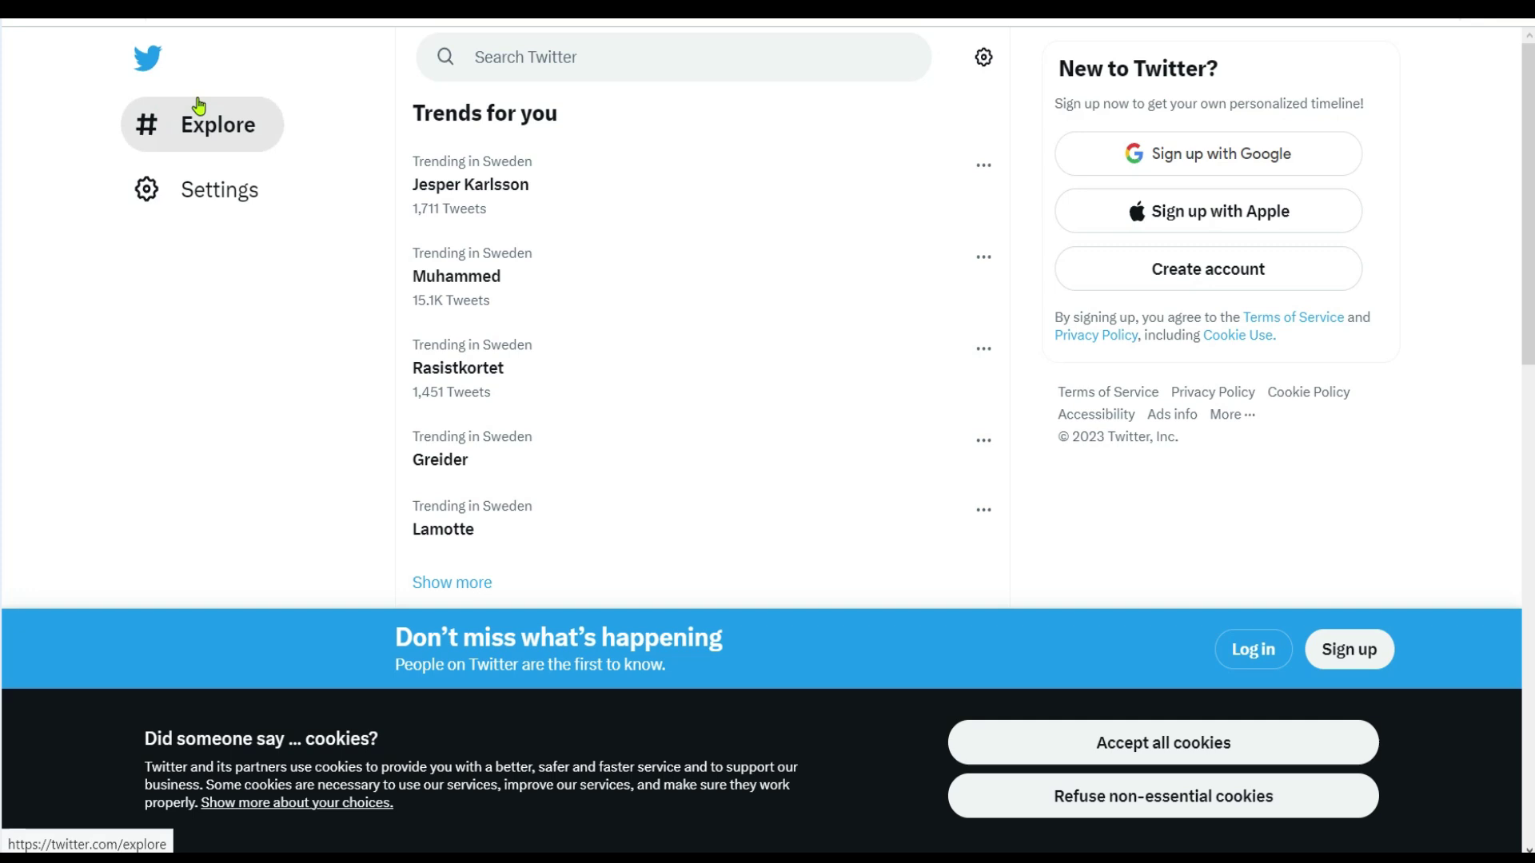
# Exit full screen, verify Opera's VPN shows Protected, and bring up Sign in to Twitter.
pyautogui.press('F11')
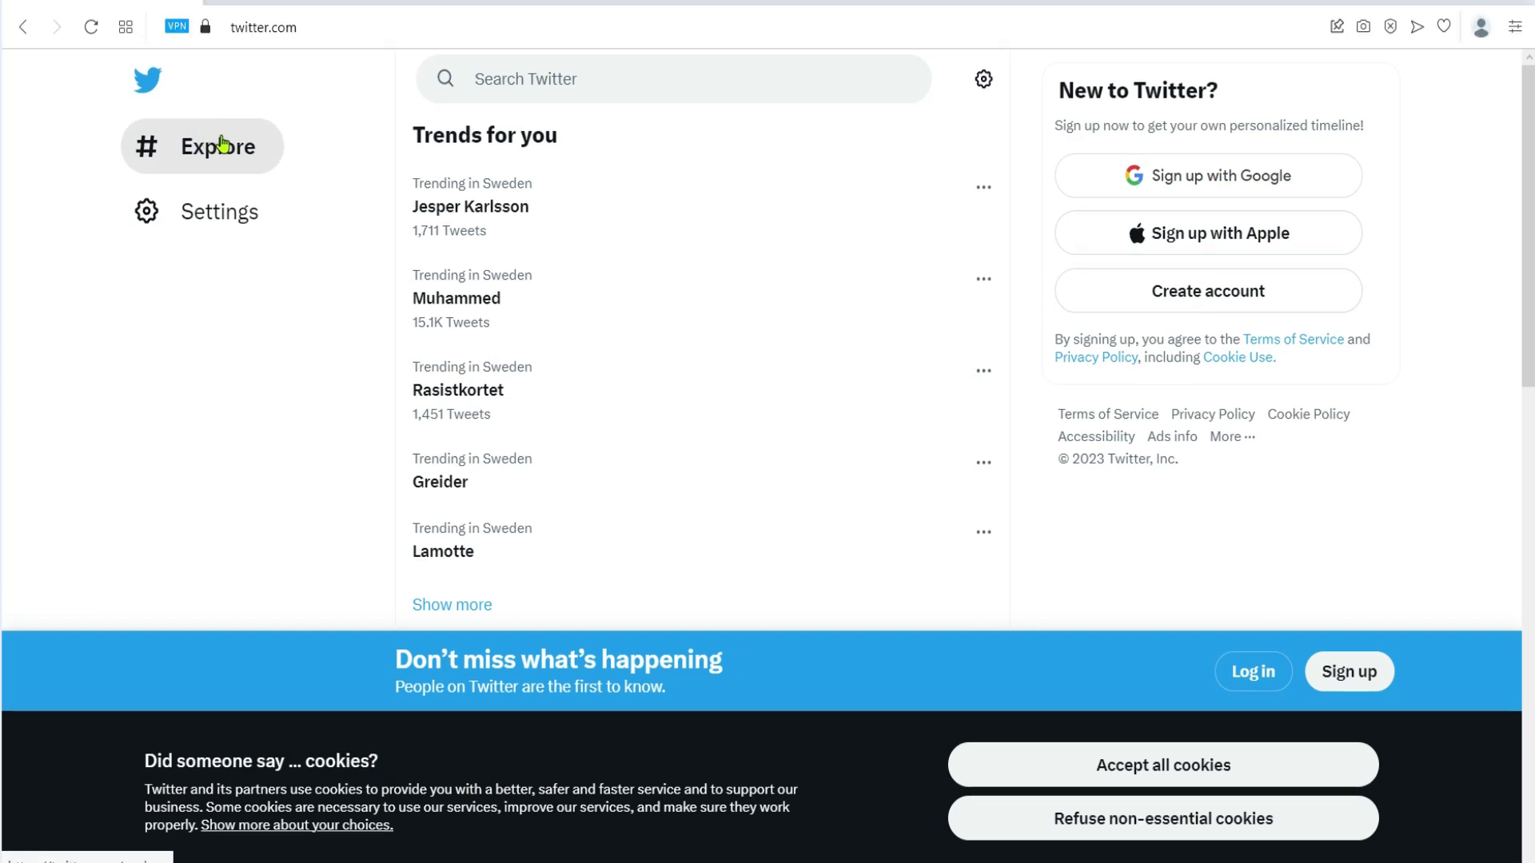
pyautogui.click(173, 29)
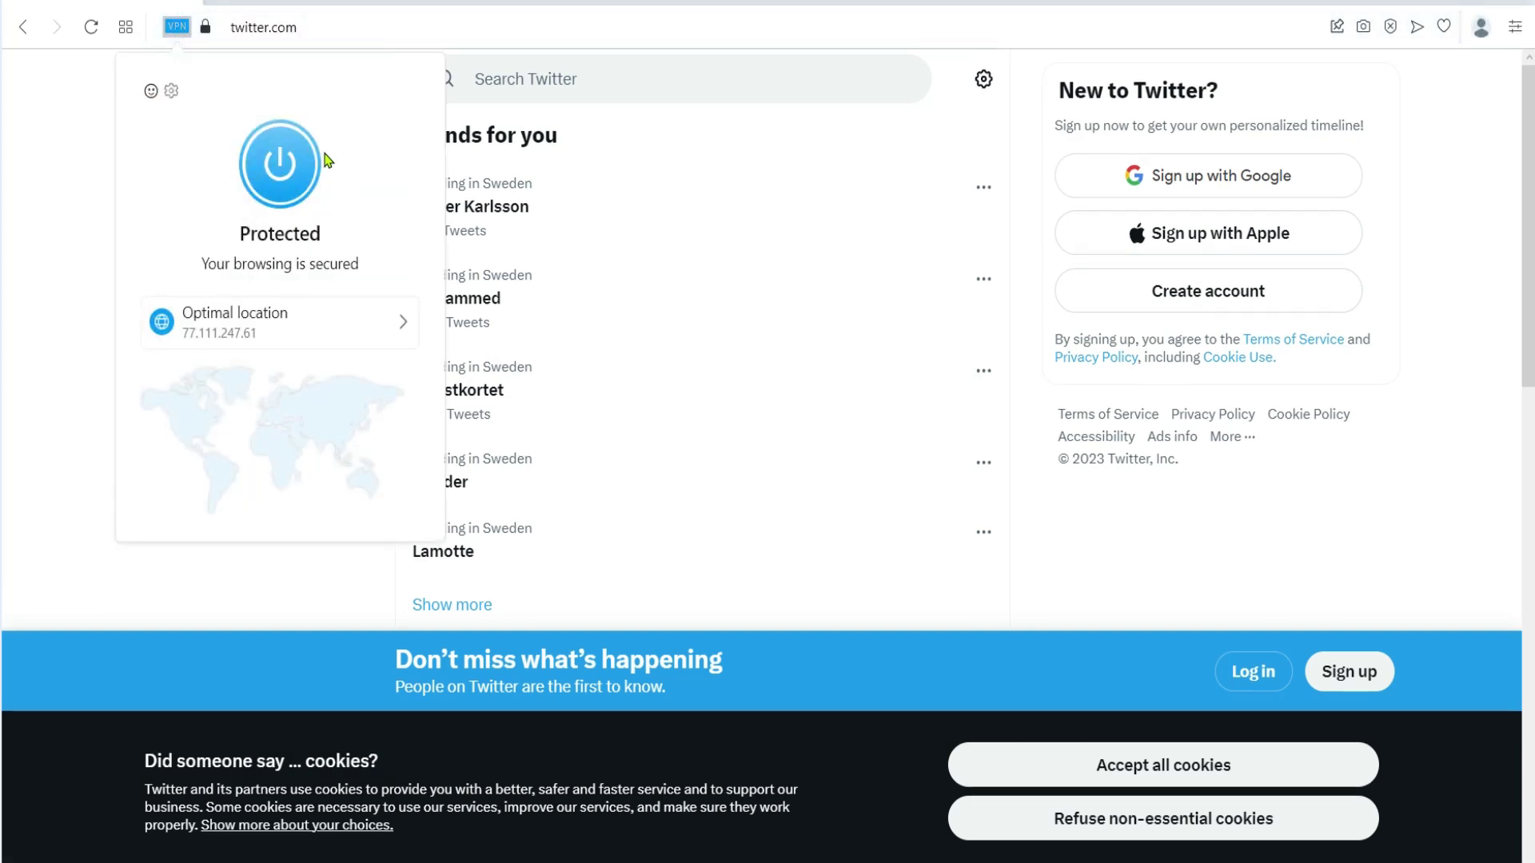
pyautogui.click(63, 199)
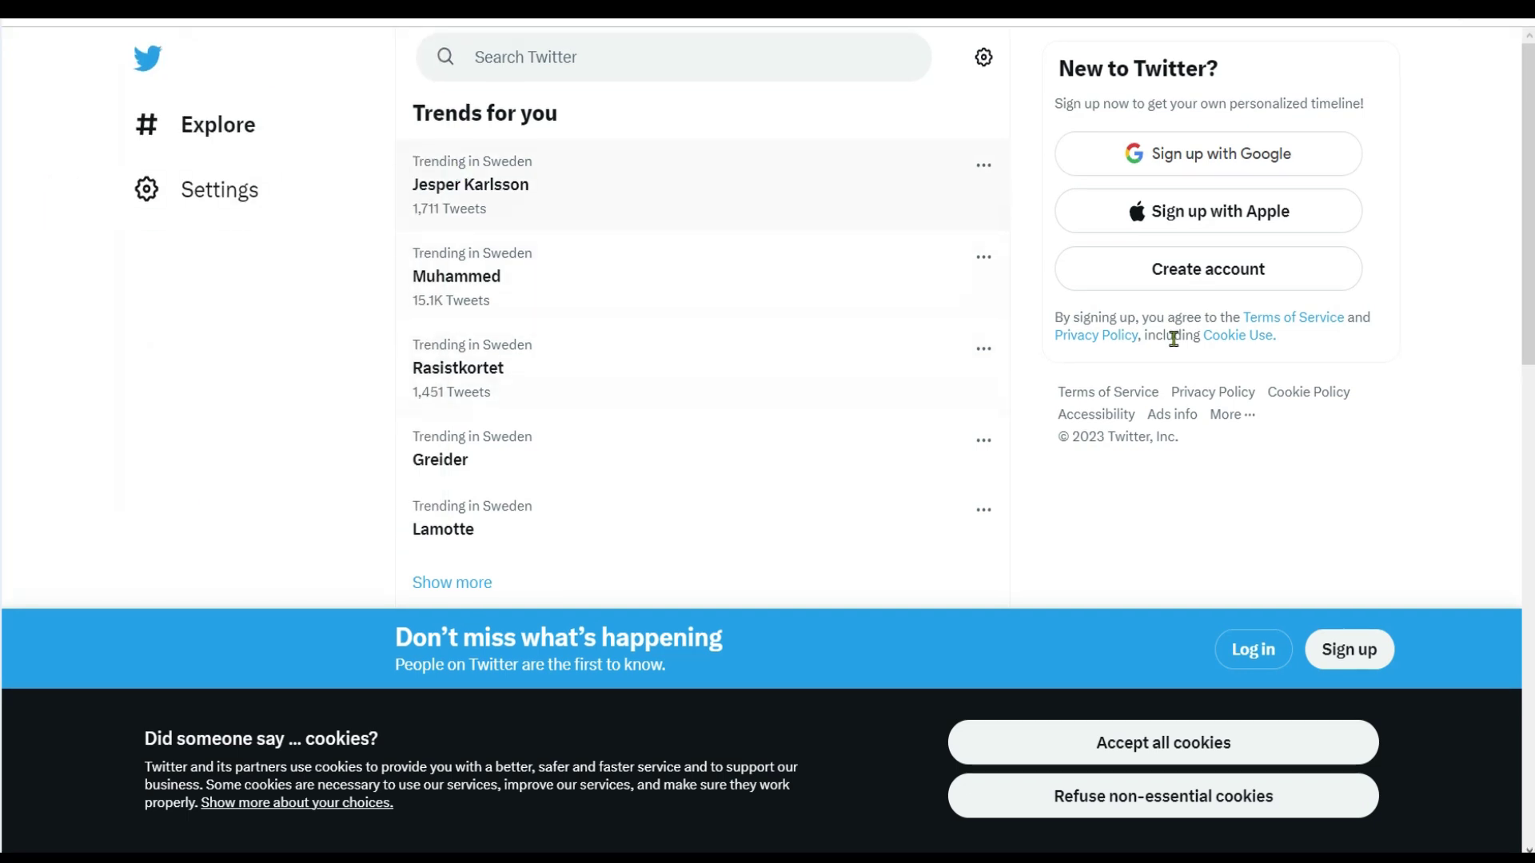
pyautogui.click(1254, 655)
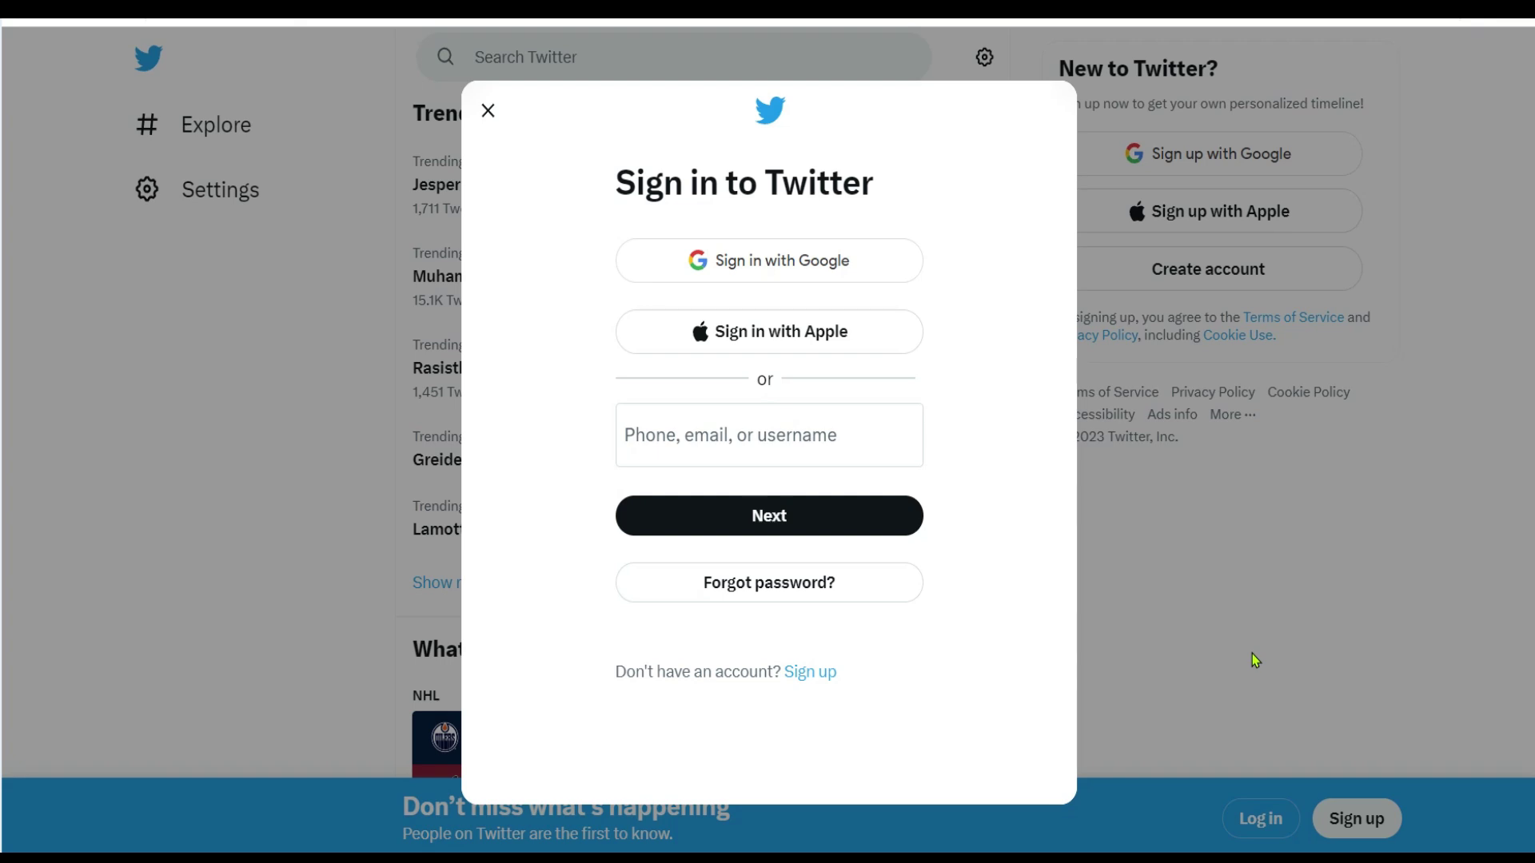
# Enter the account username, refuse non-essential cookies, and try adding an existing account.
pyautogui.click(706, 437)
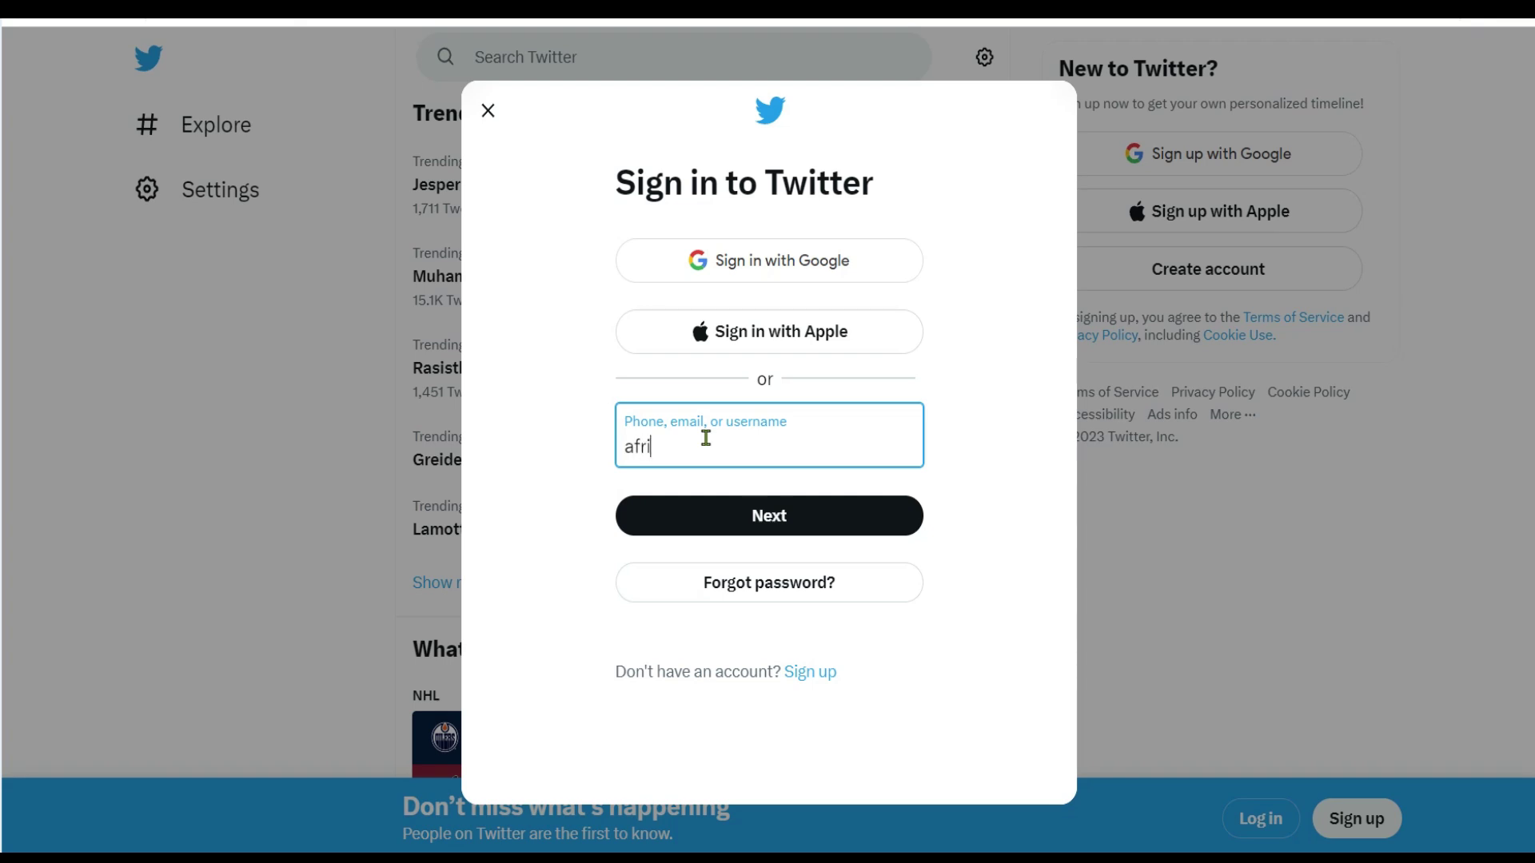
pyautogui.write('africanostv')
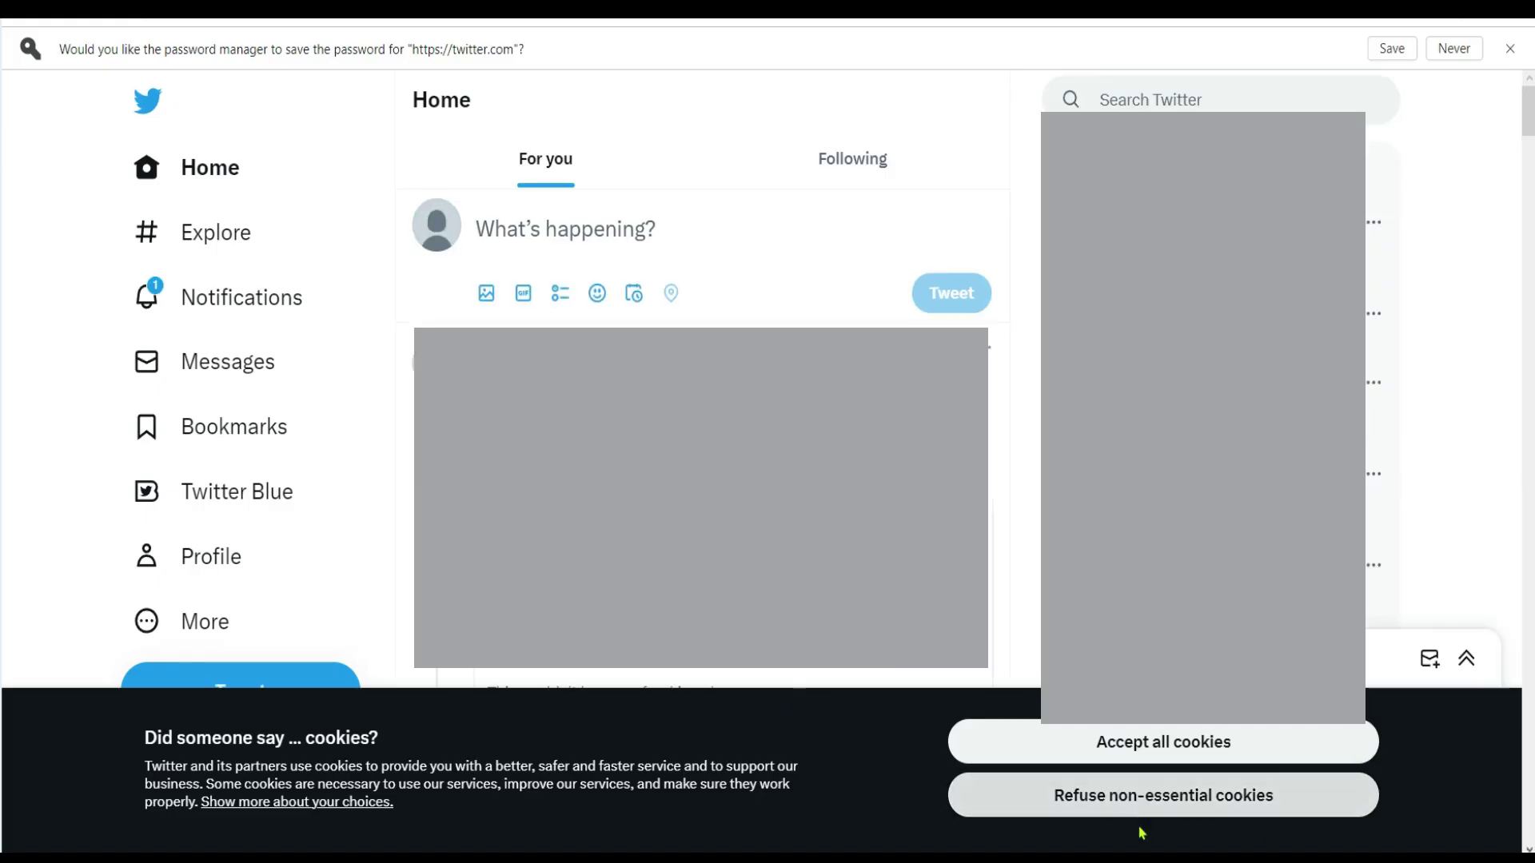
pyautogui.click(1182, 812)
pyautogui.scroll(-5, 658, 570)
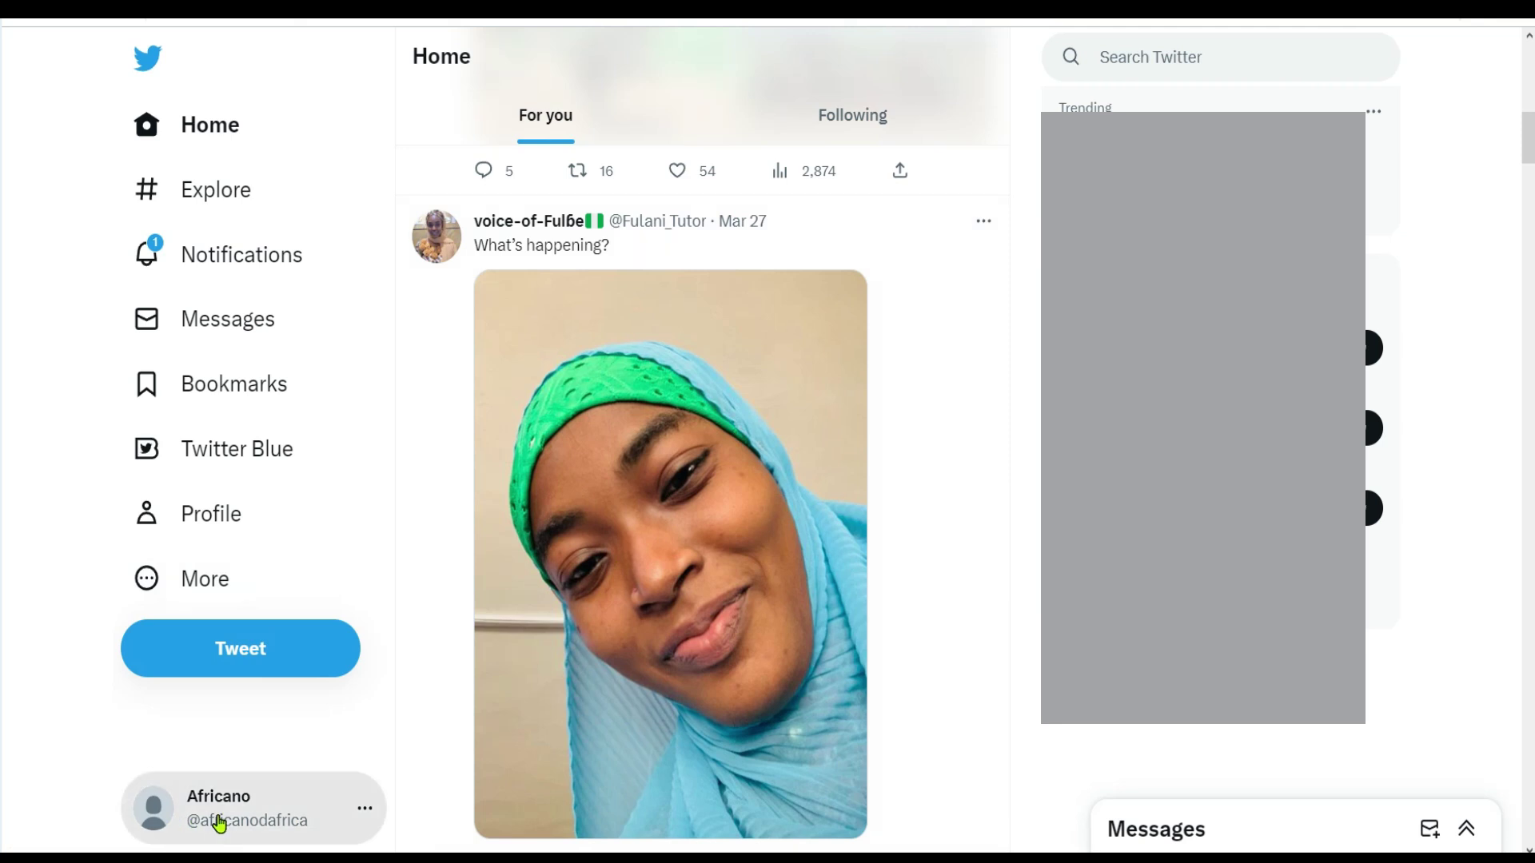
pyautogui.click(221, 822)
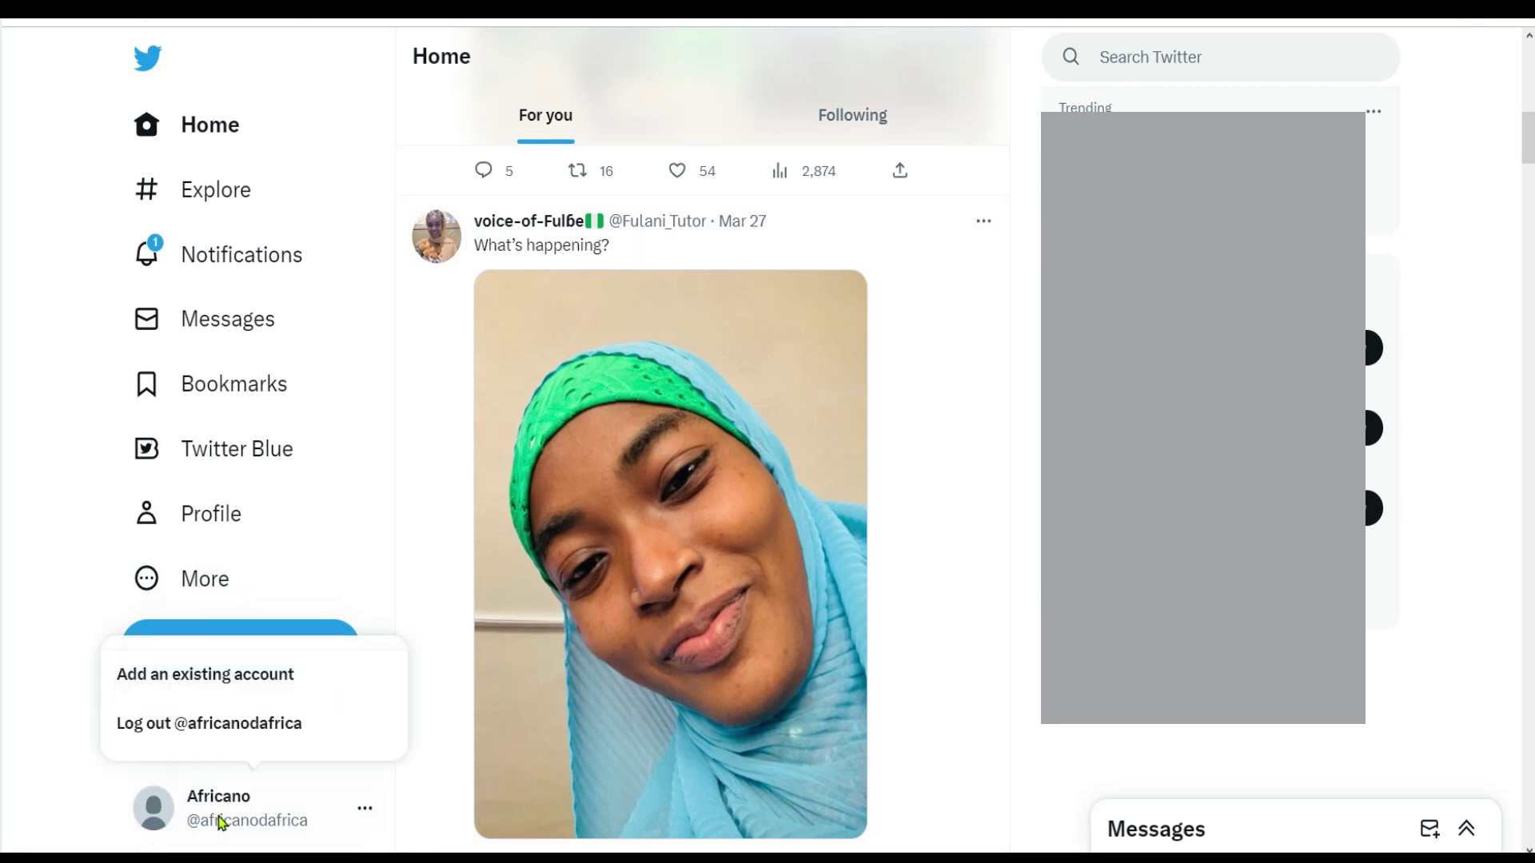
pyautogui.click(244, 679)
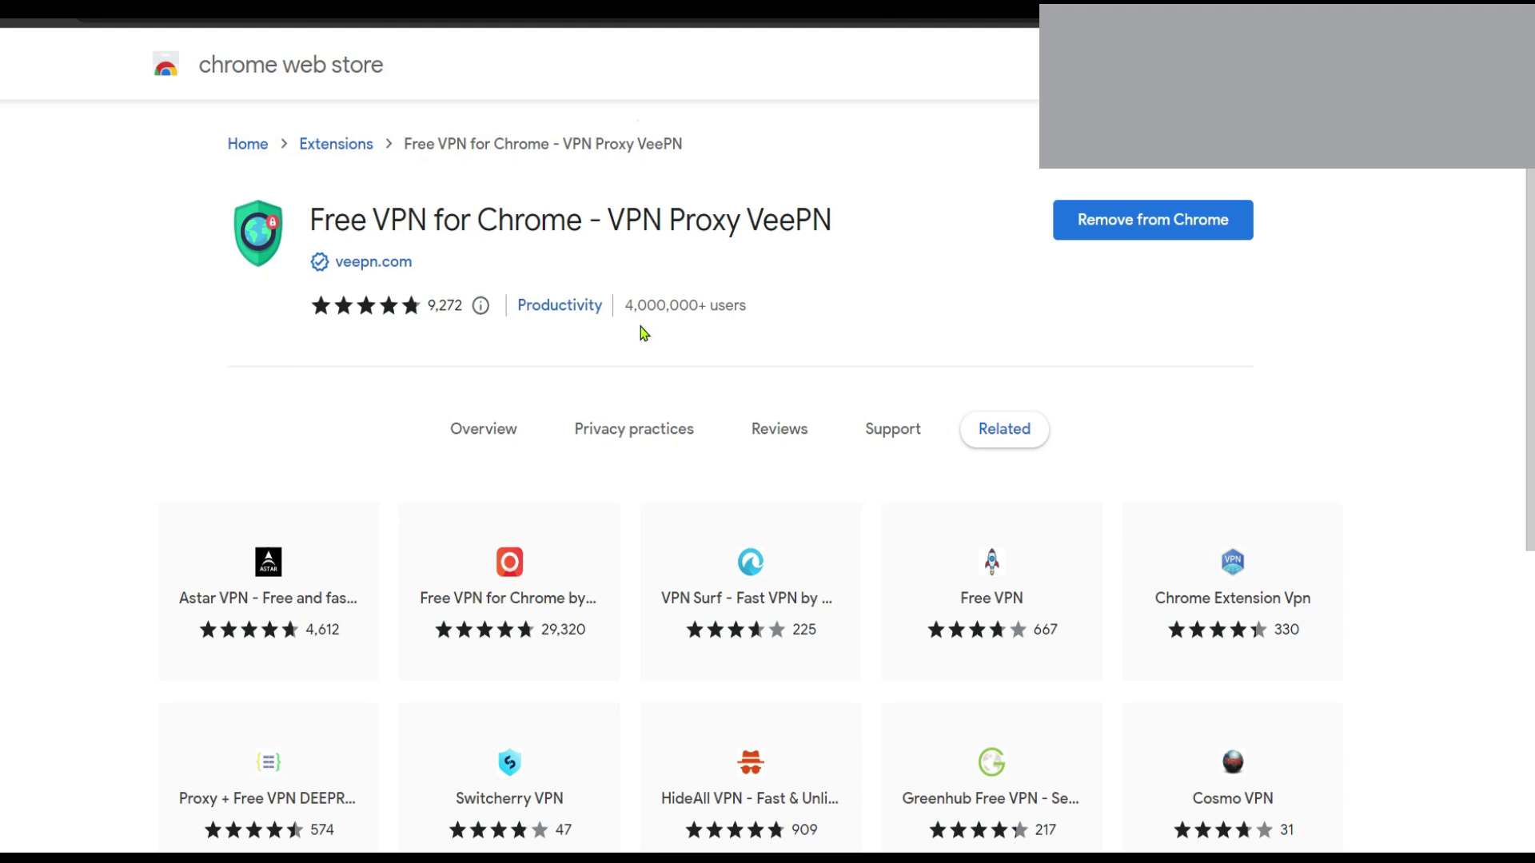
# Switch on the Free VPN for Chrome - VPN Proxy VeePN extension, connecting via Amsterdam.
pyautogui.moveTo(536, 576)
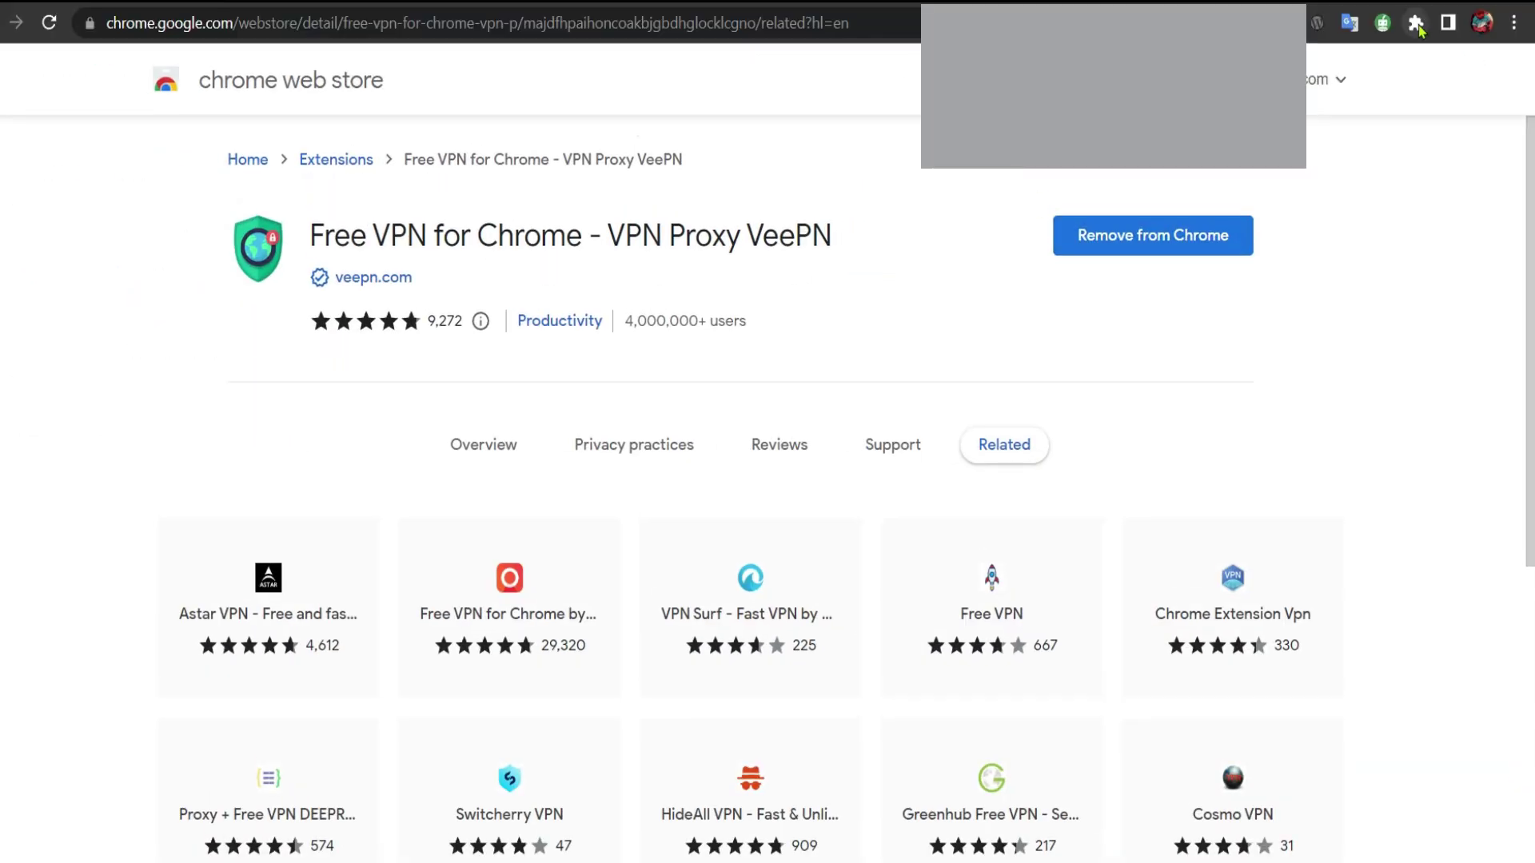
pyautogui.click(1416, 24)
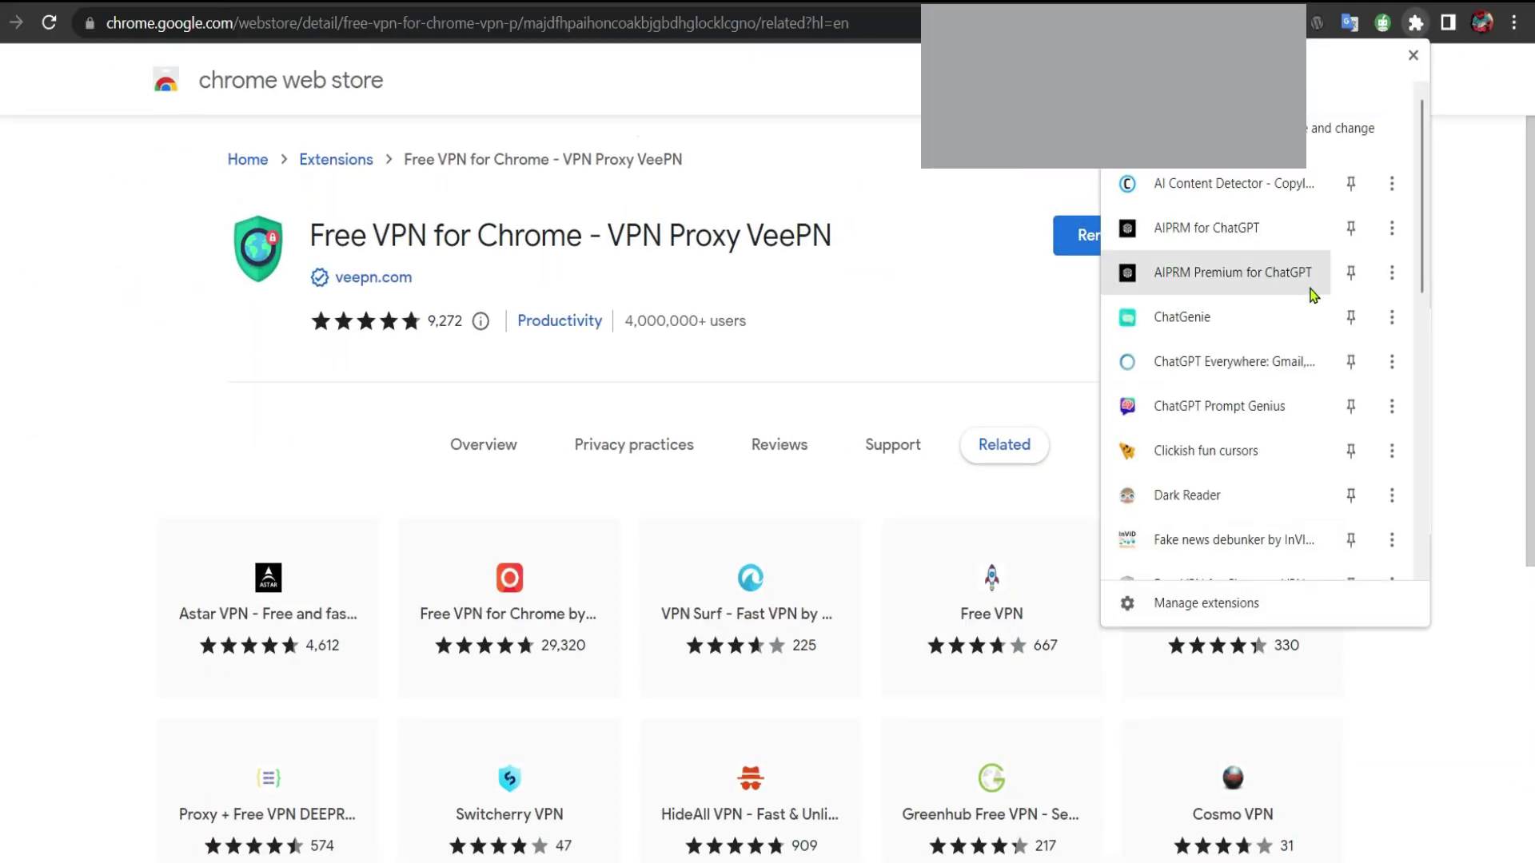
pyautogui.scroll(-3, 1314, 296)
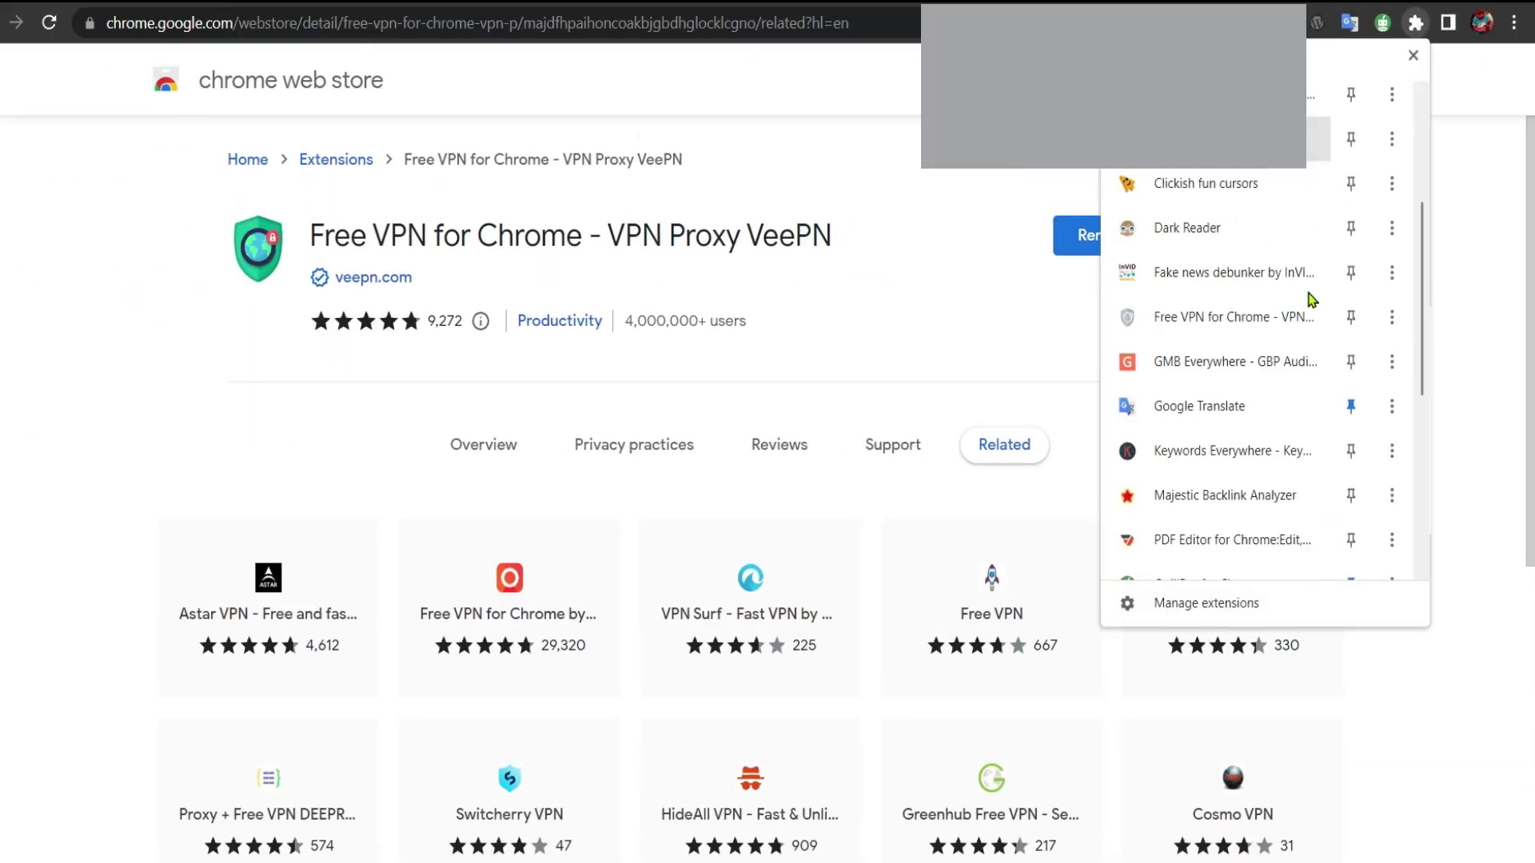
pyautogui.click(1242, 326)
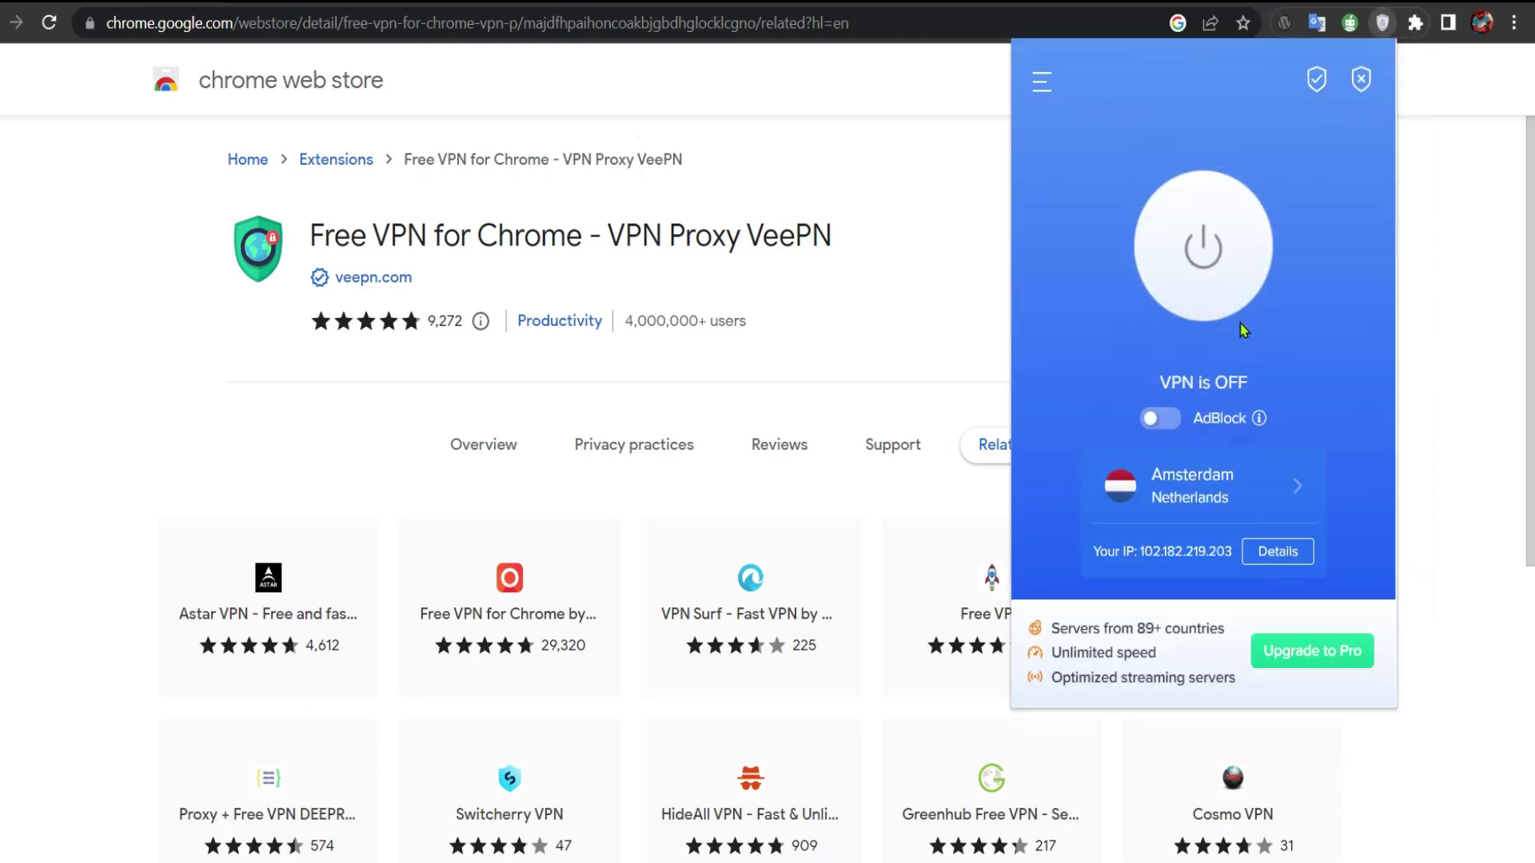
pyautogui.click(1217, 237)
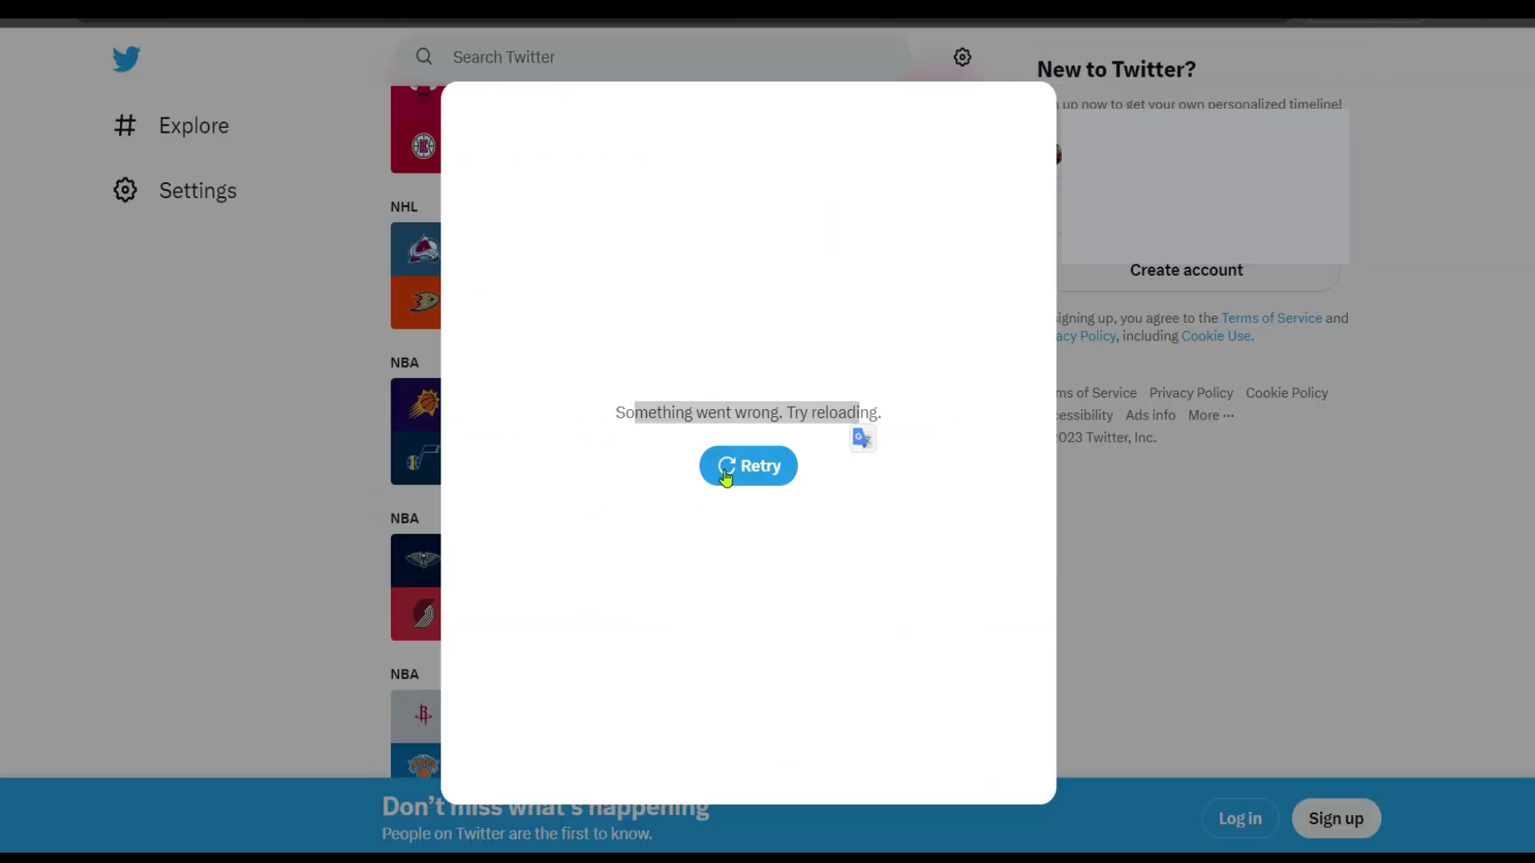
# Retry the login with the saved username, continue, and close the dialog to reach the For you feed.
pyautogui.click(761, 476)
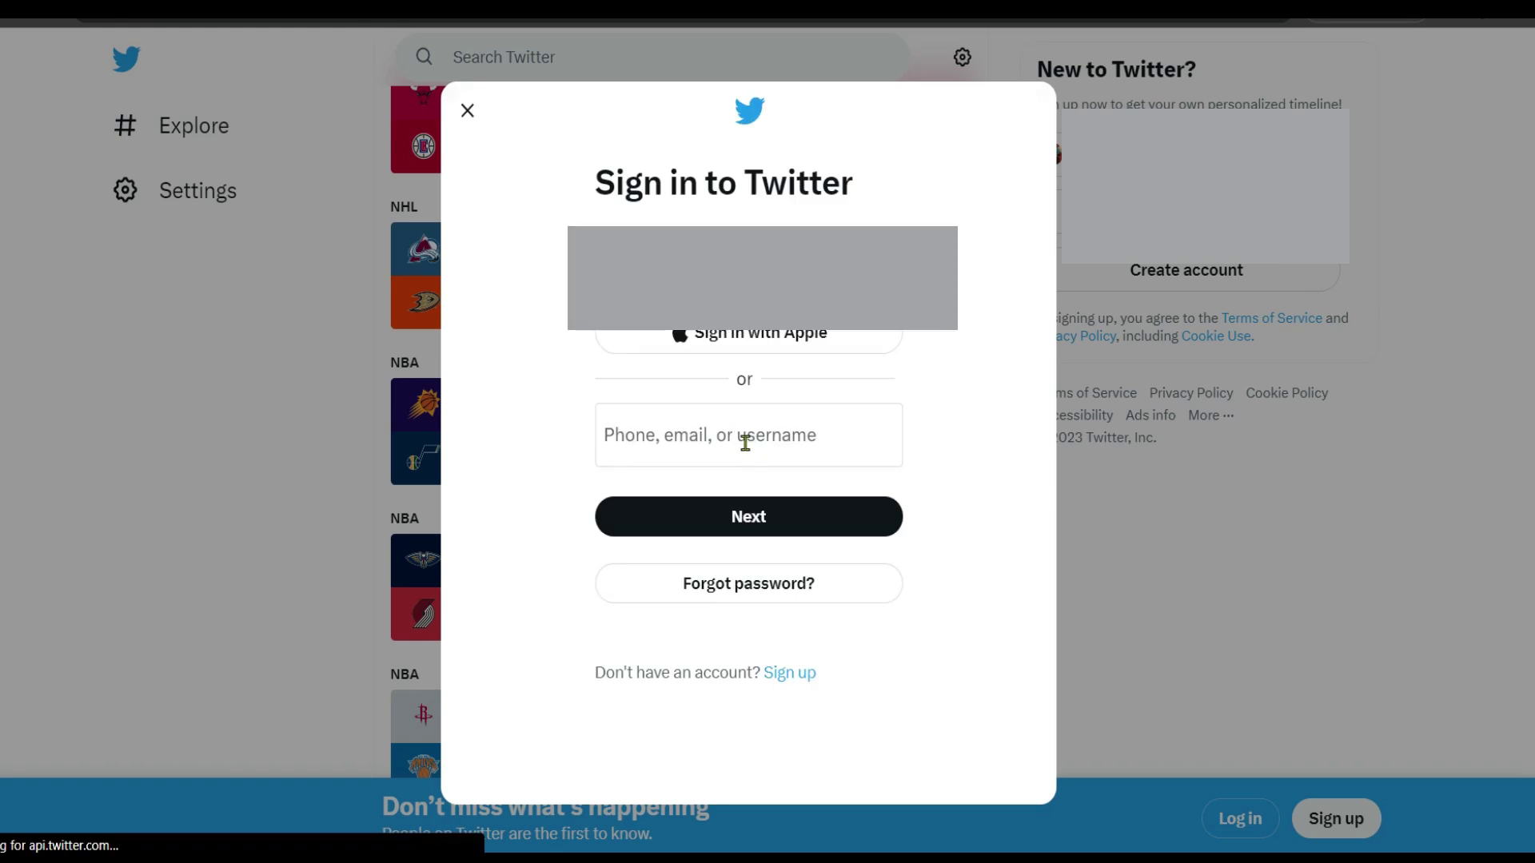
pyautogui.click(746, 442)
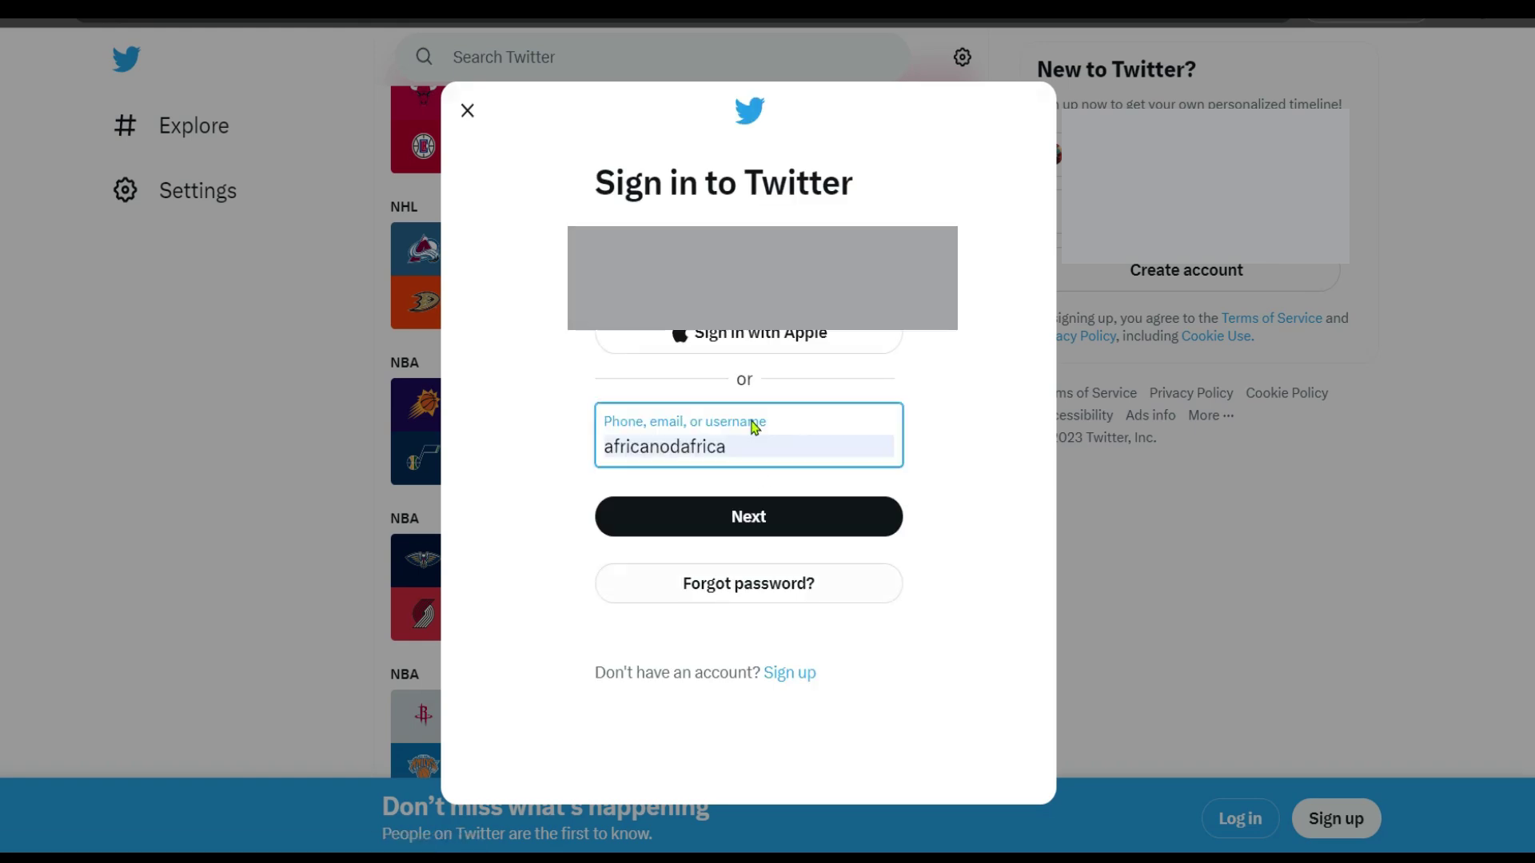
pyautogui.click(751, 537)
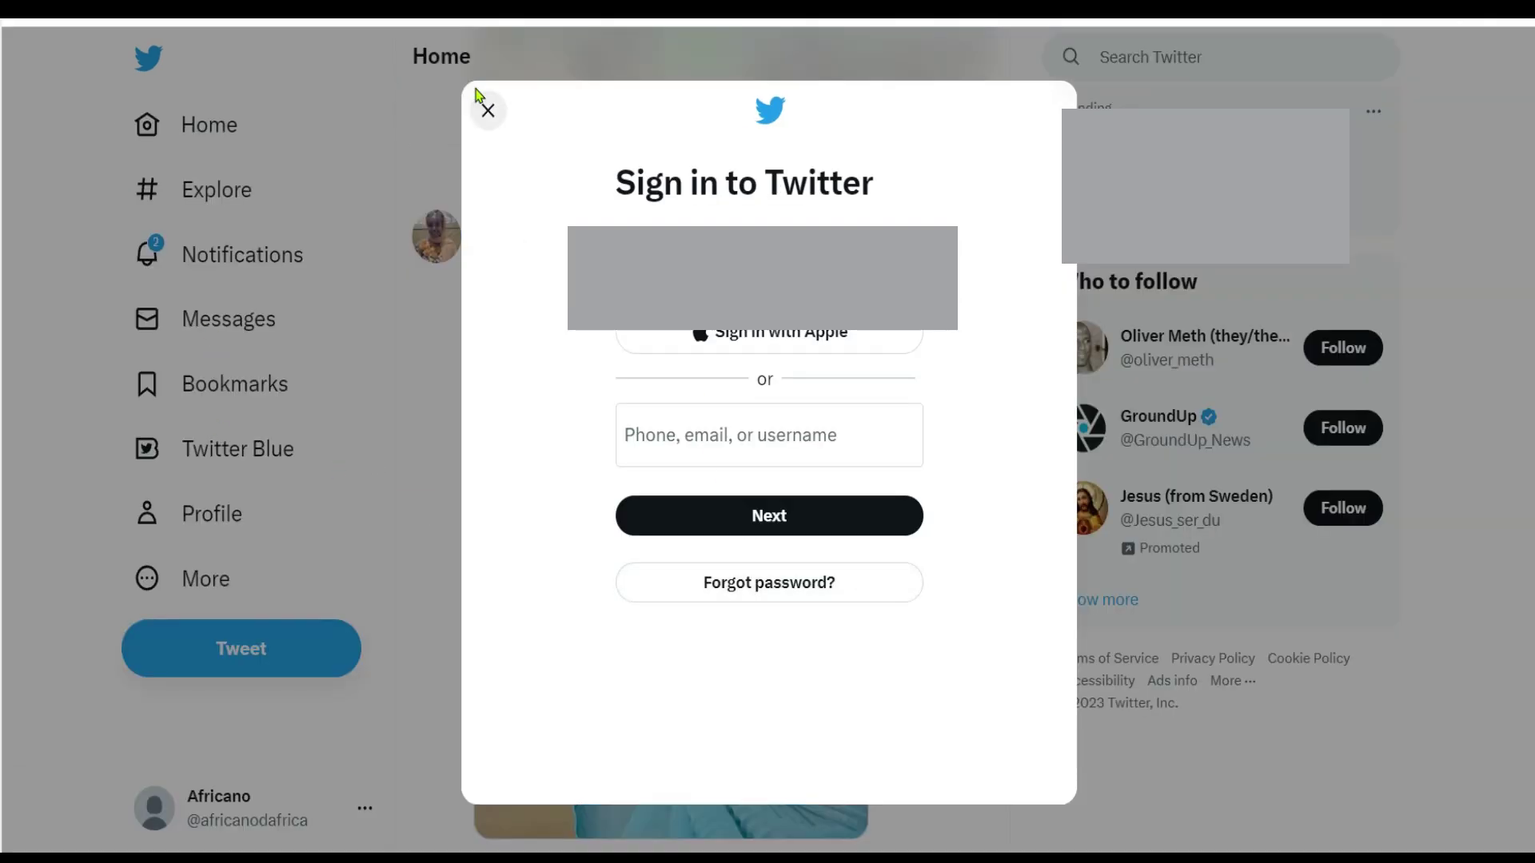
pyautogui.click(487, 110)
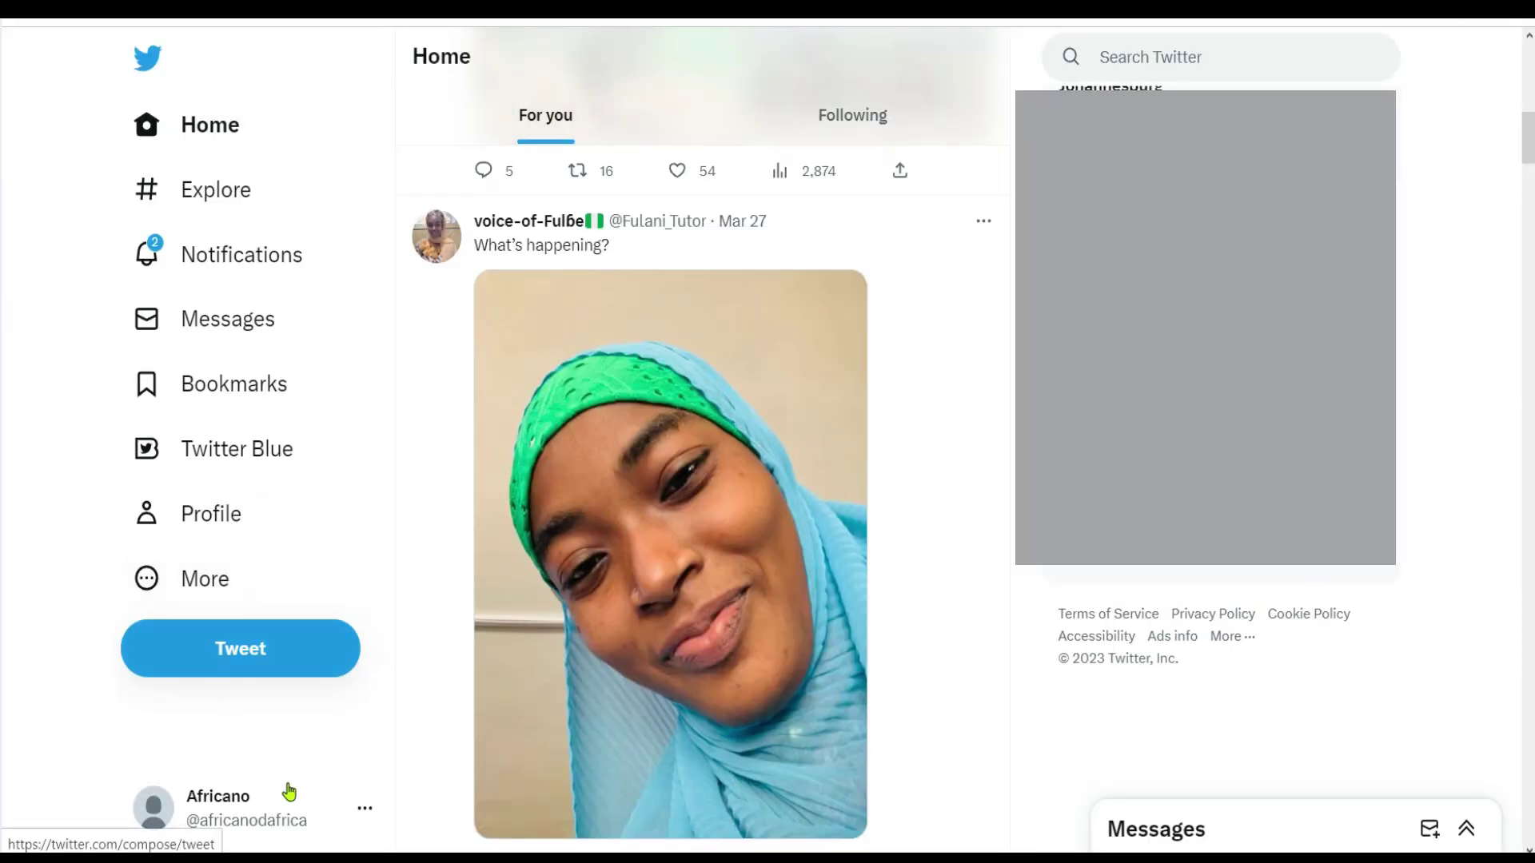